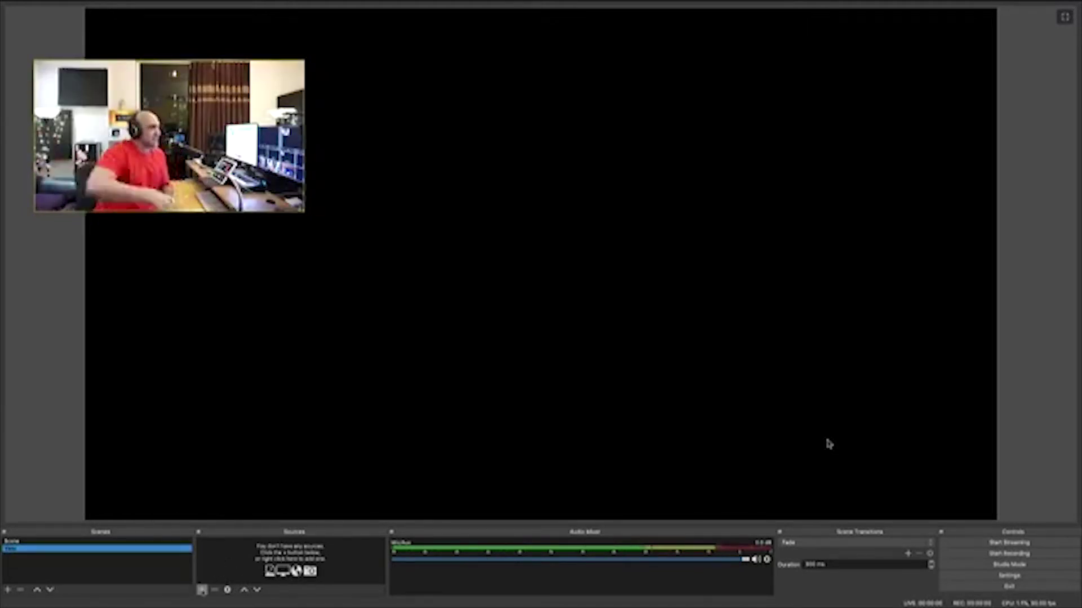
# - Add a video capture source using the built-in FaceTime HD Camera, allowing camera access, and enlarge it to fill the canvas
pyautogui.click(202, 590)
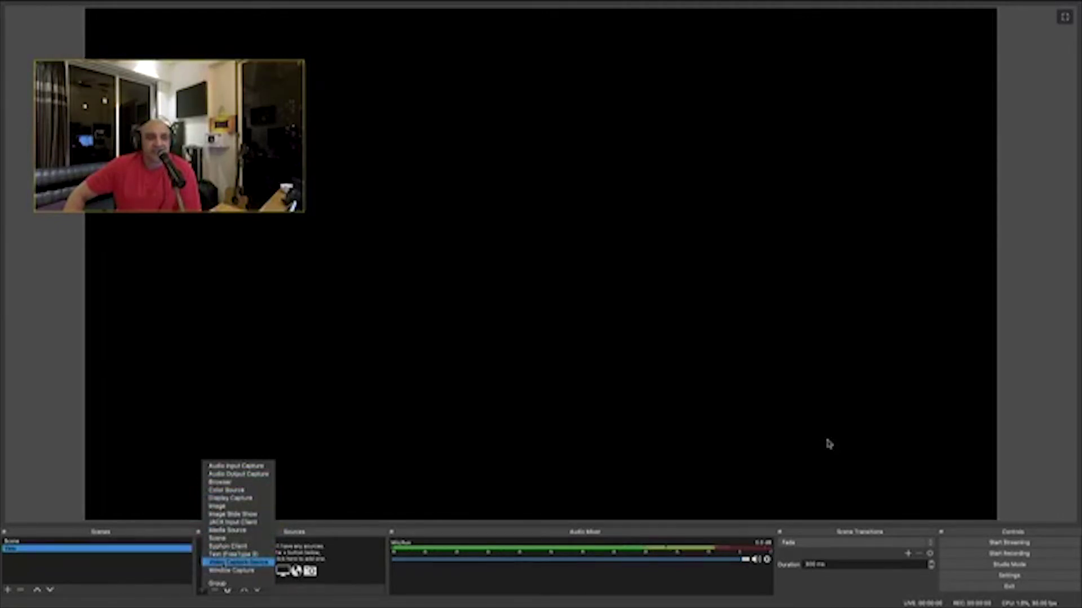
pyautogui.press('Return')
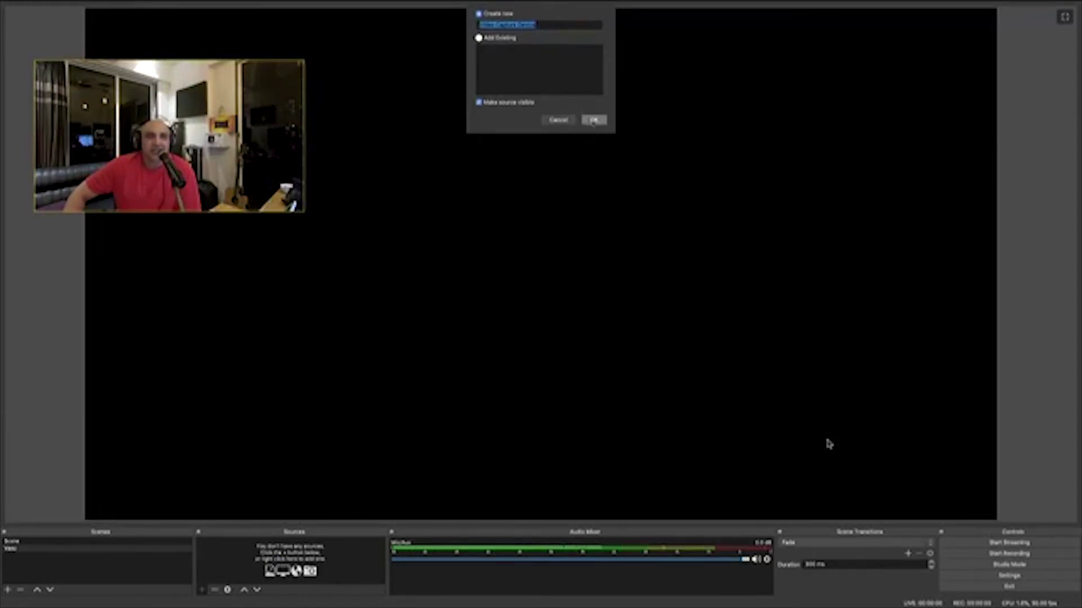
pyautogui.press('Return')
pyautogui.press('space')
pyautogui.press('Return')
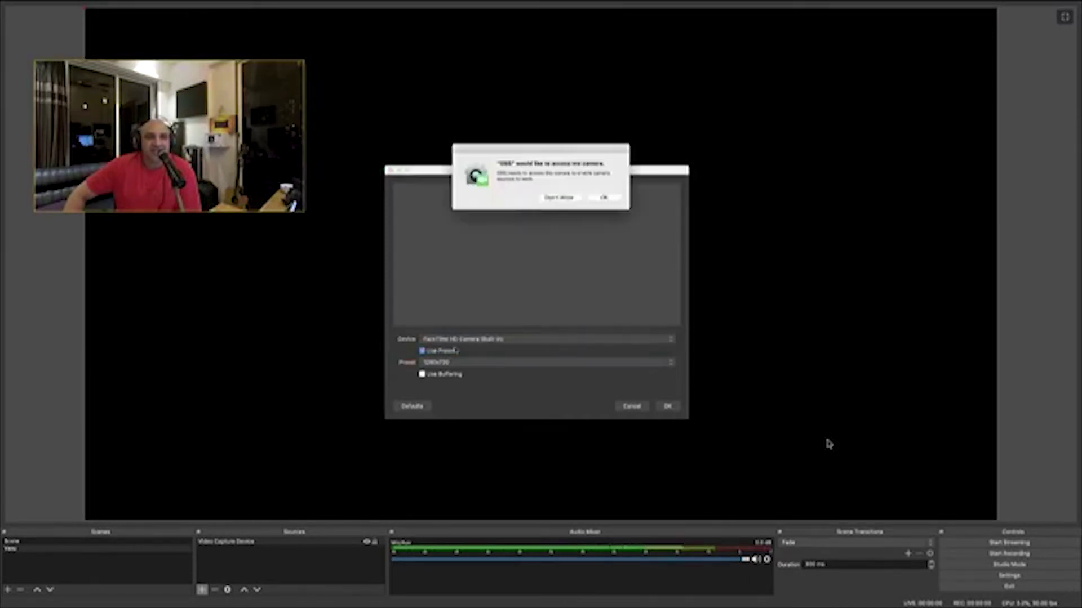
pyautogui.press('Return')
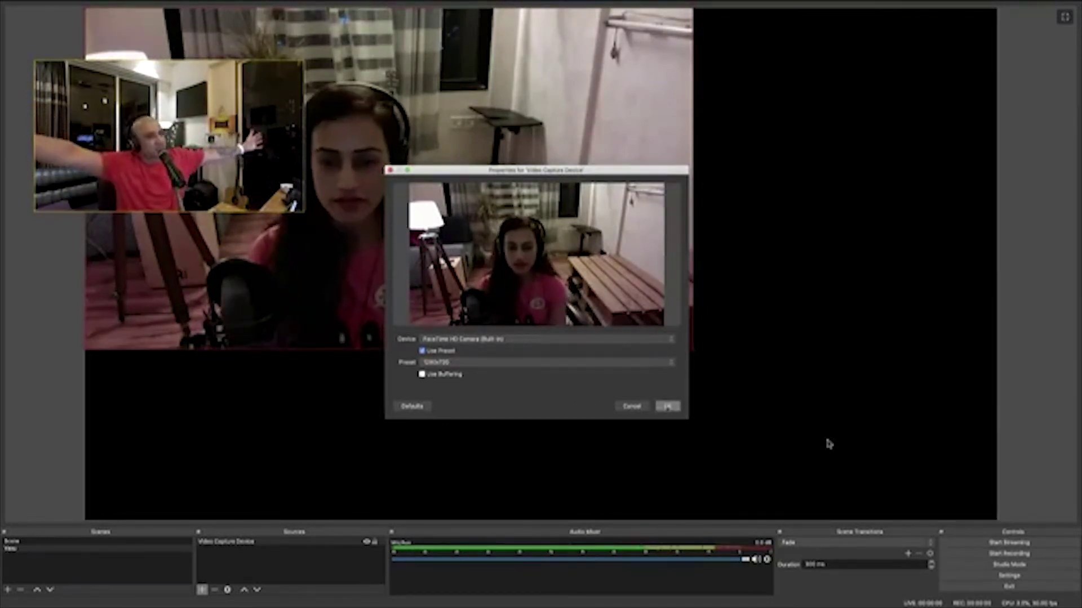
pyautogui.click(667, 407)
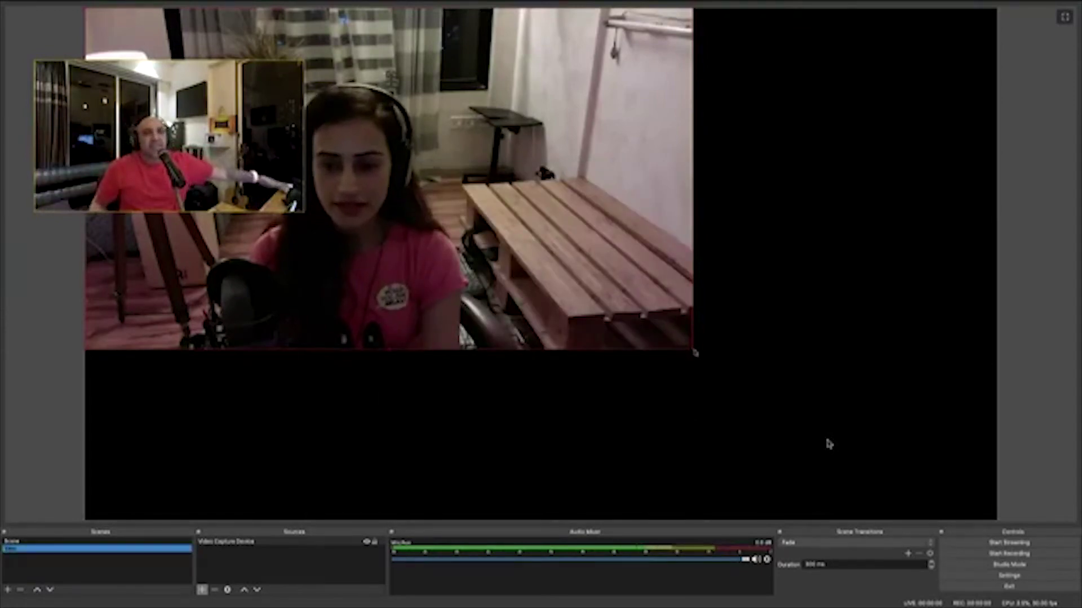
pyautogui.moveTo(693, 352); pyautogui.dragTo(995, 519)
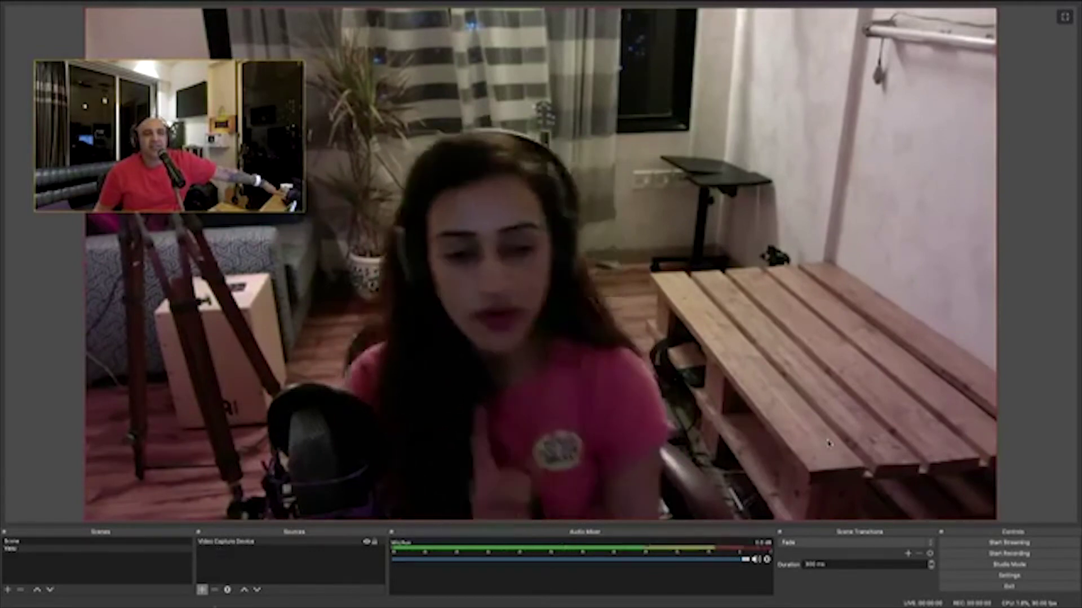
# - Add an audio input capture source that uses the Dual USB device
pyautogui.click(201, 589)
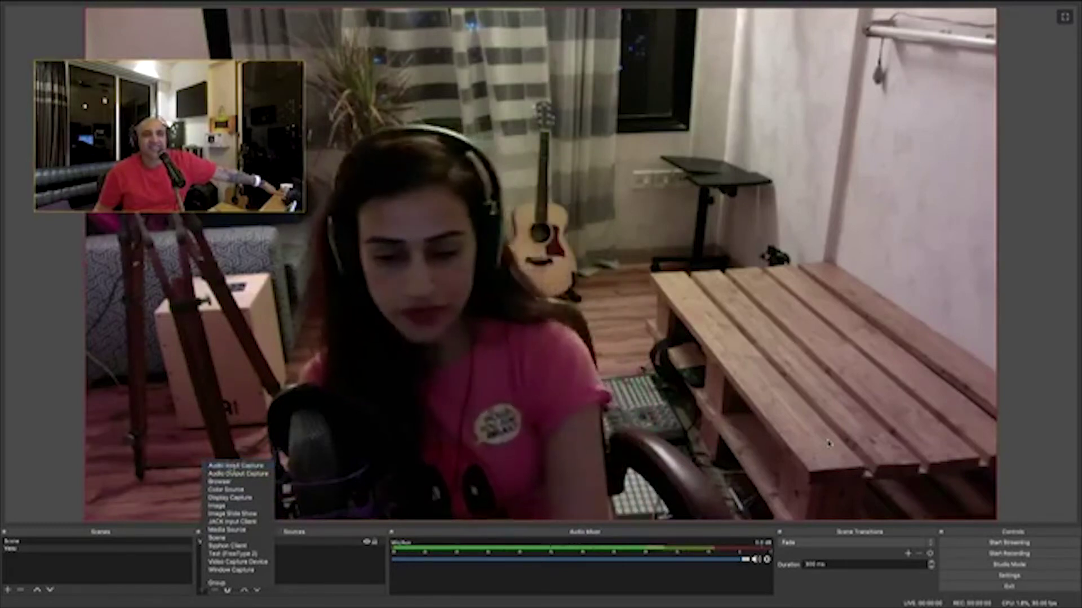
pyautogui.click(237, 561)
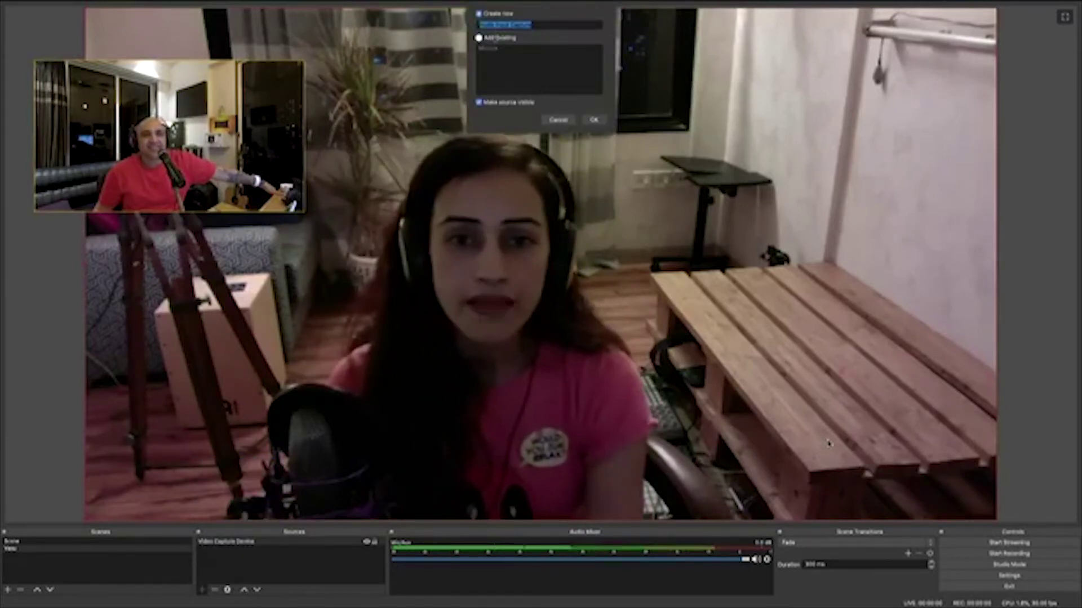
pyautogui.click(592, 120)
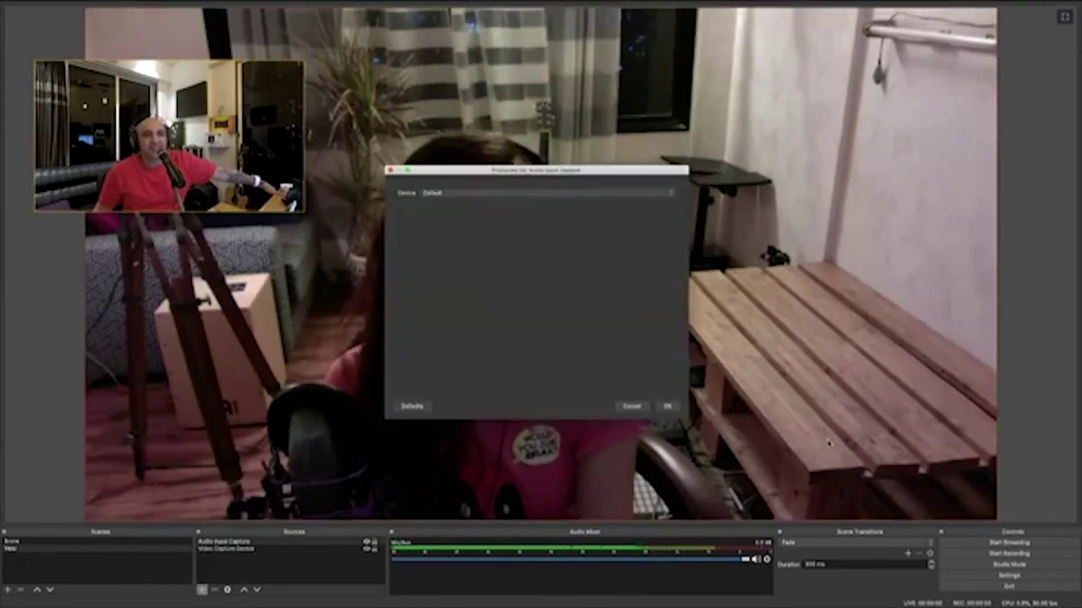
pyautogui.click(447, 194)
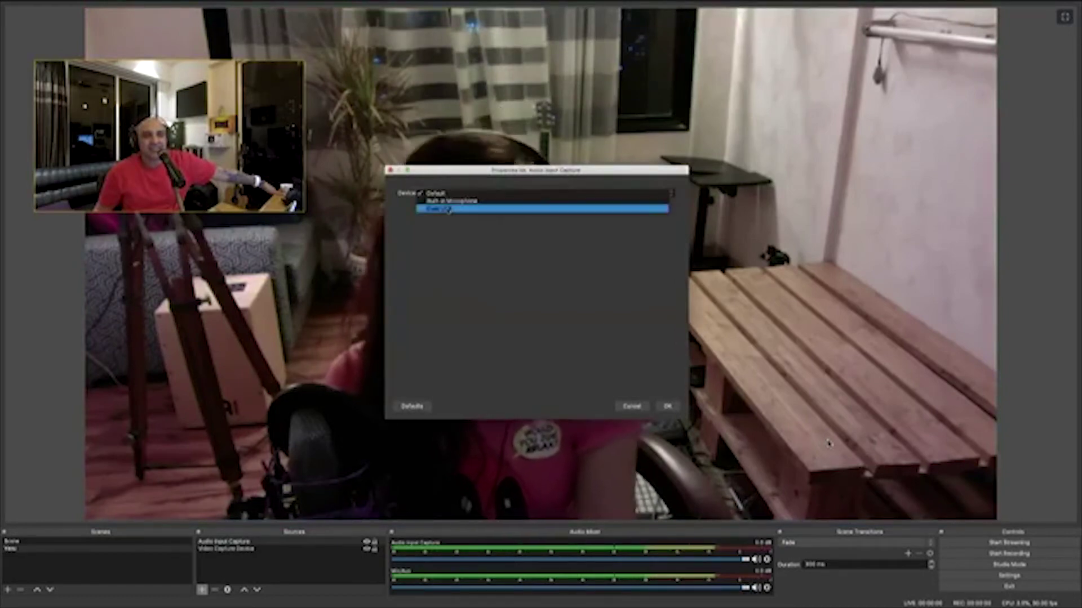
pyautogui.click(445, 209)
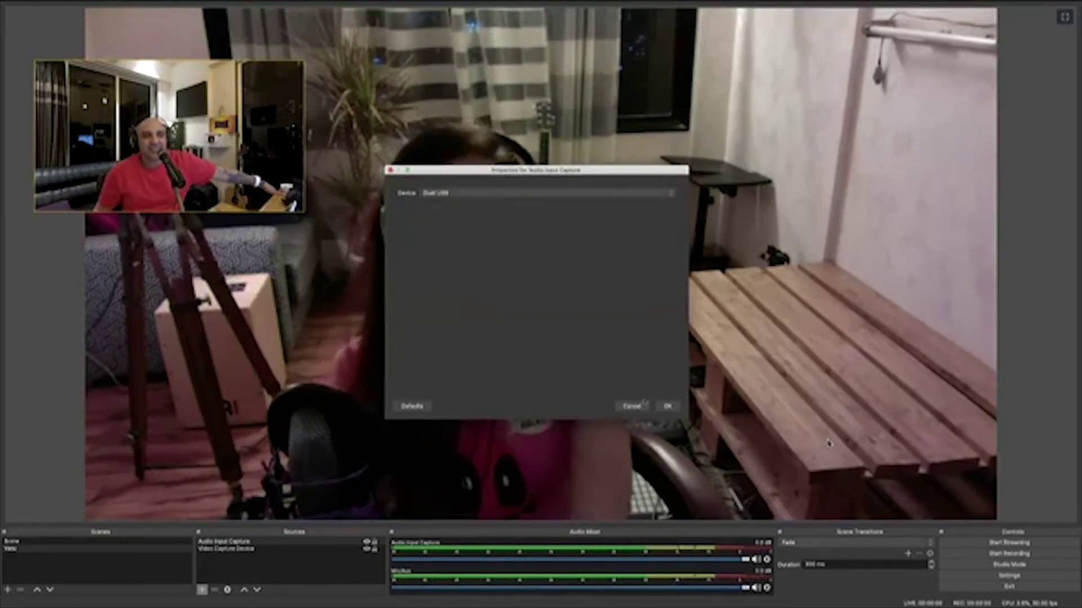
pyautogui.click(667, 406)
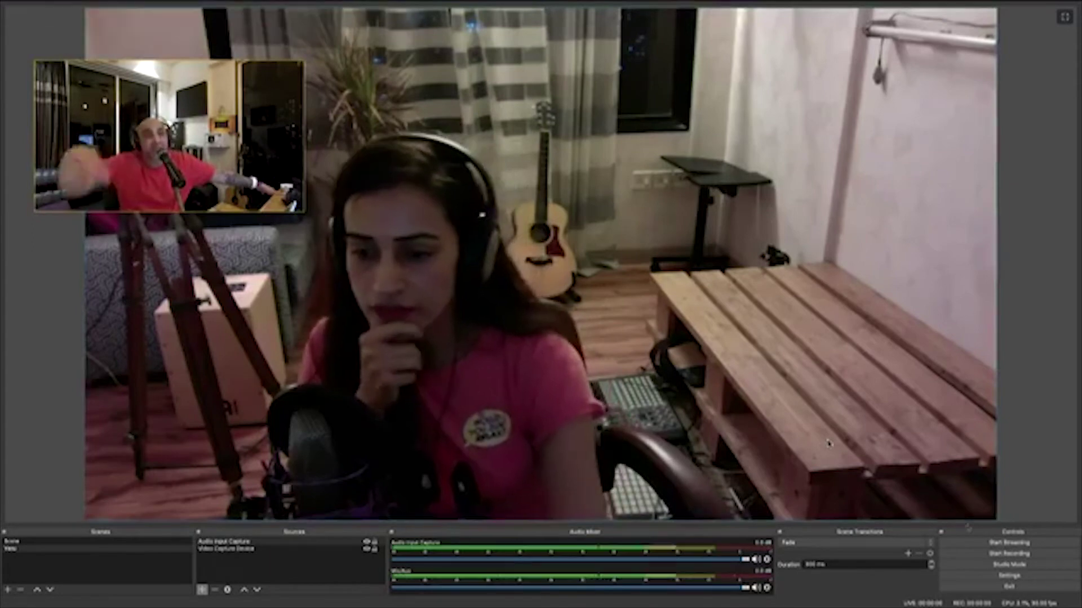
# - Set the base and output video resolutions to 1920x1080, keeping the Bicubic downscale filter
pyautogui.click(987, 577)
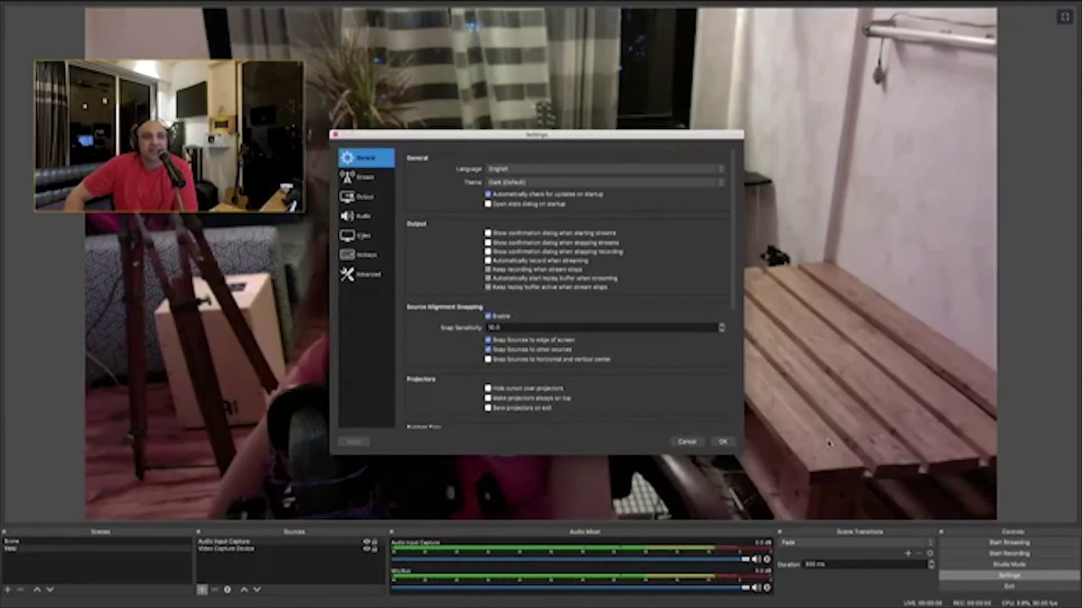
pyautogui.click(364, 236)
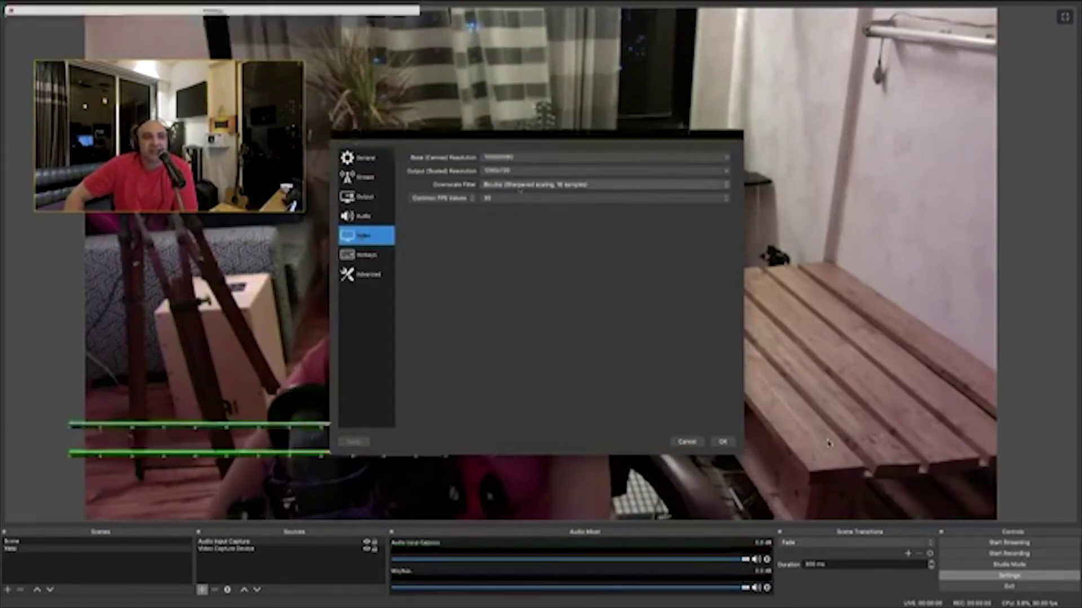
pyautogui.click(725, 157)
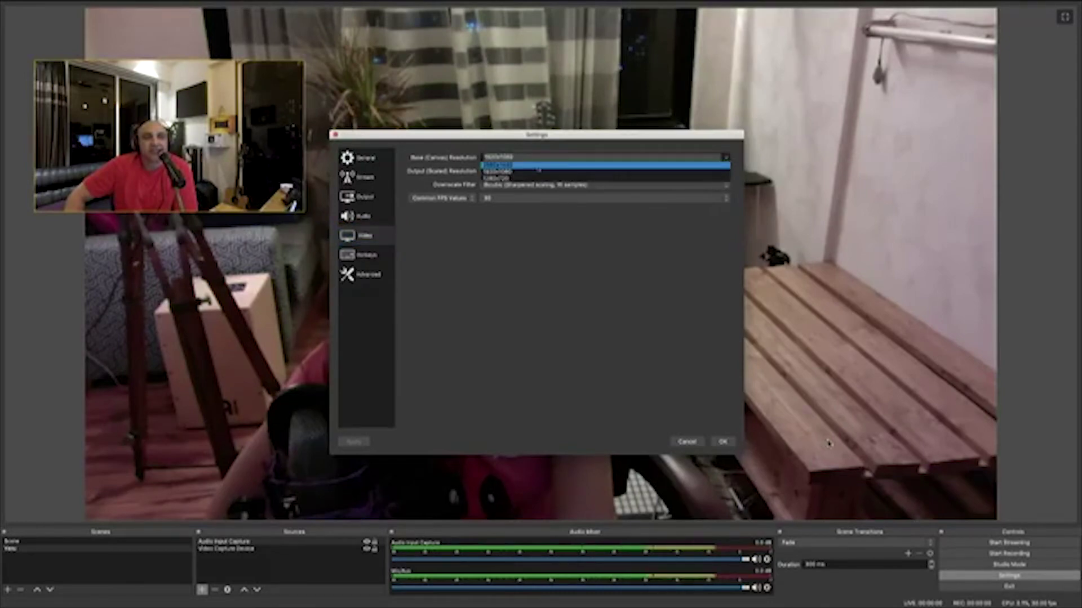
pyautogui.press('Down')
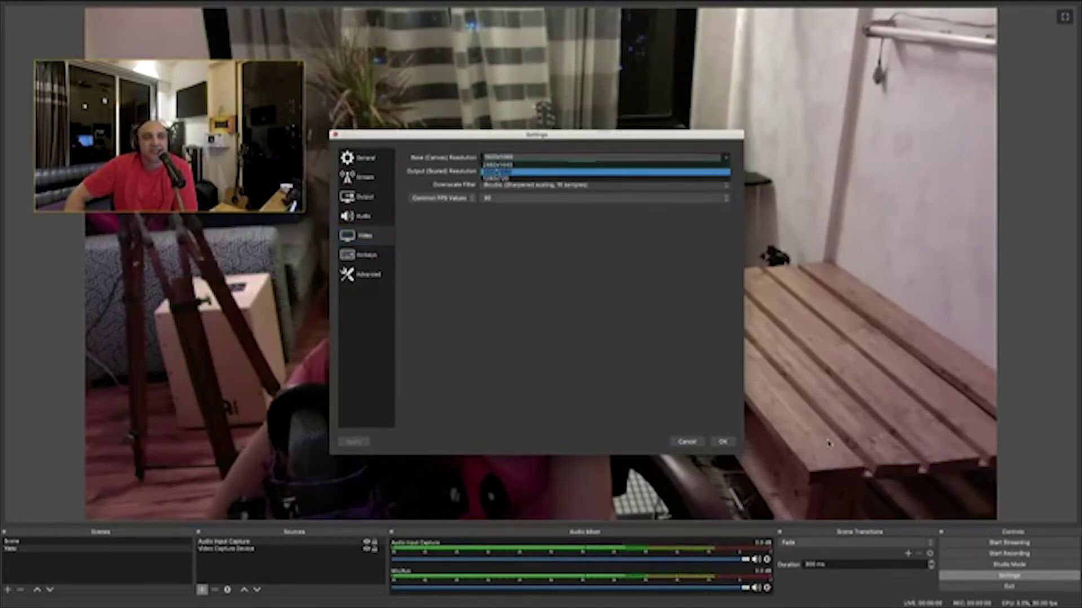
pyautogui.press('Return')
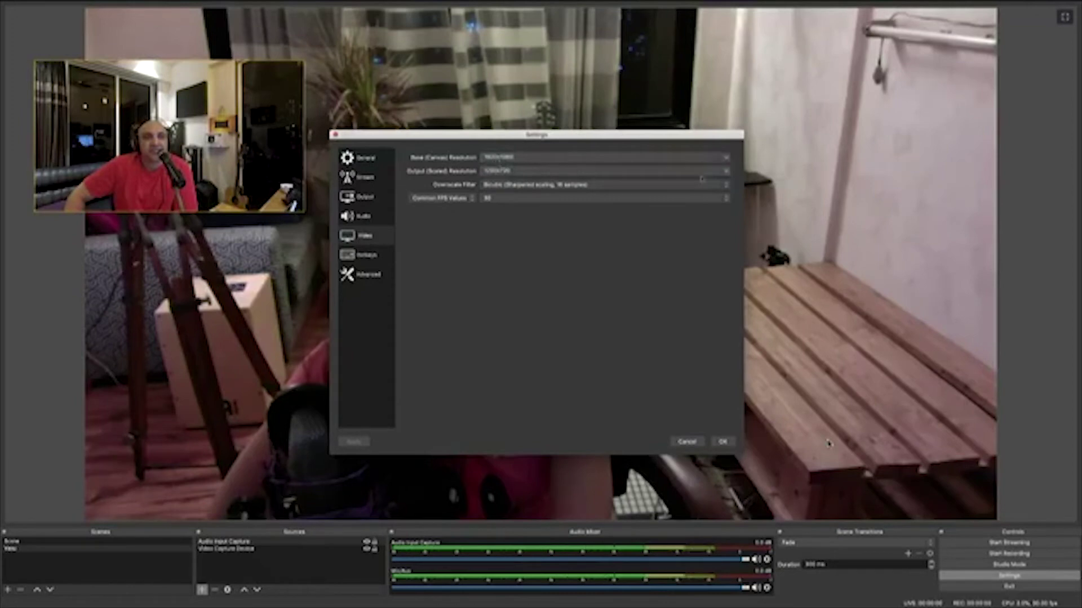
pyautogui.press('space')
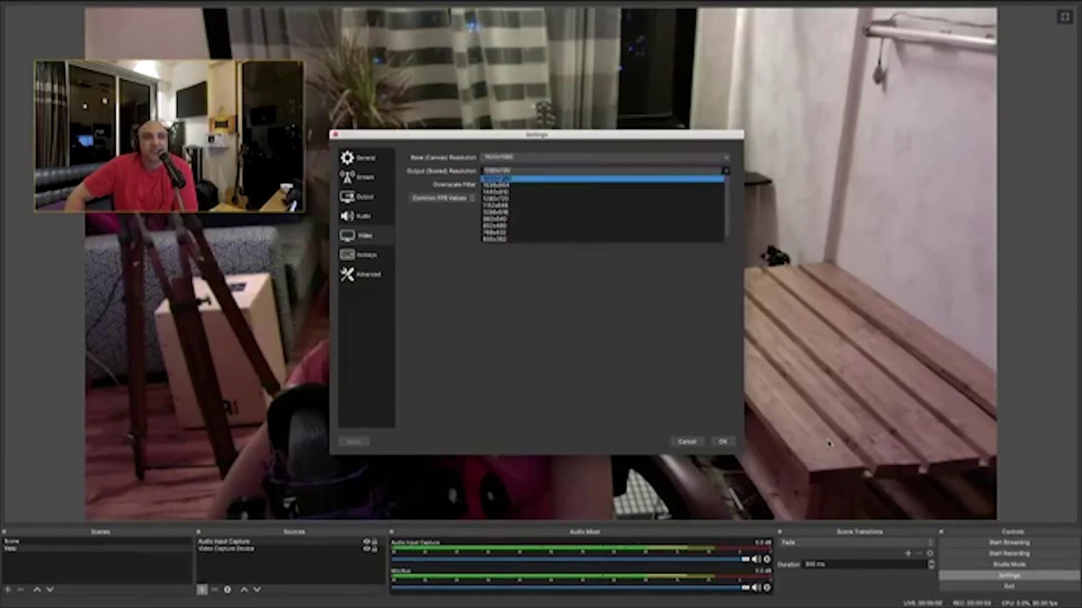
pyautogui.press('Return')
pyautogui.press('Tab')
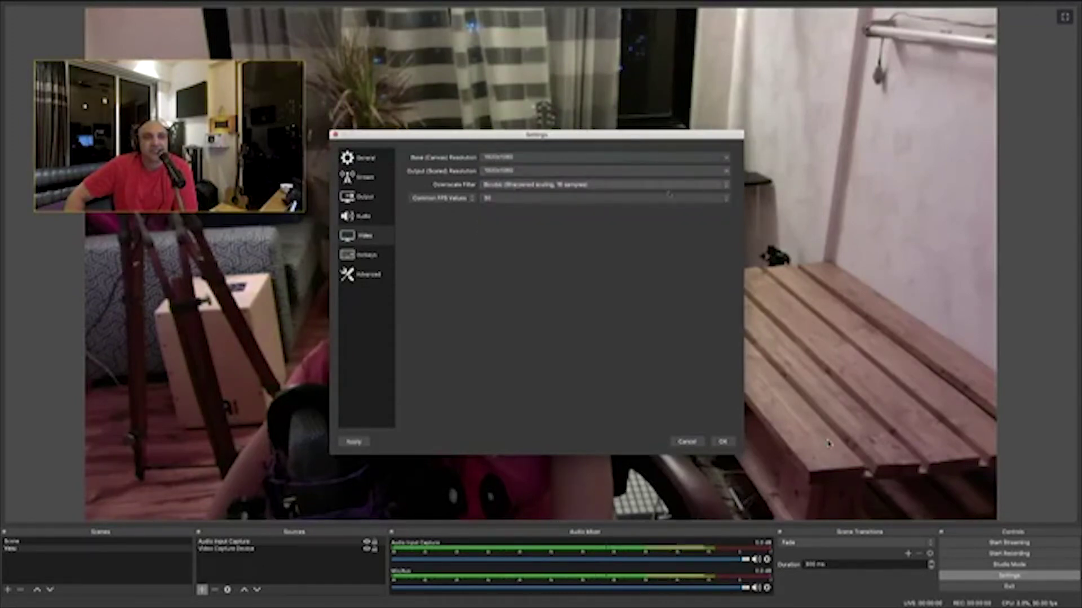
pyautogui.press('space')
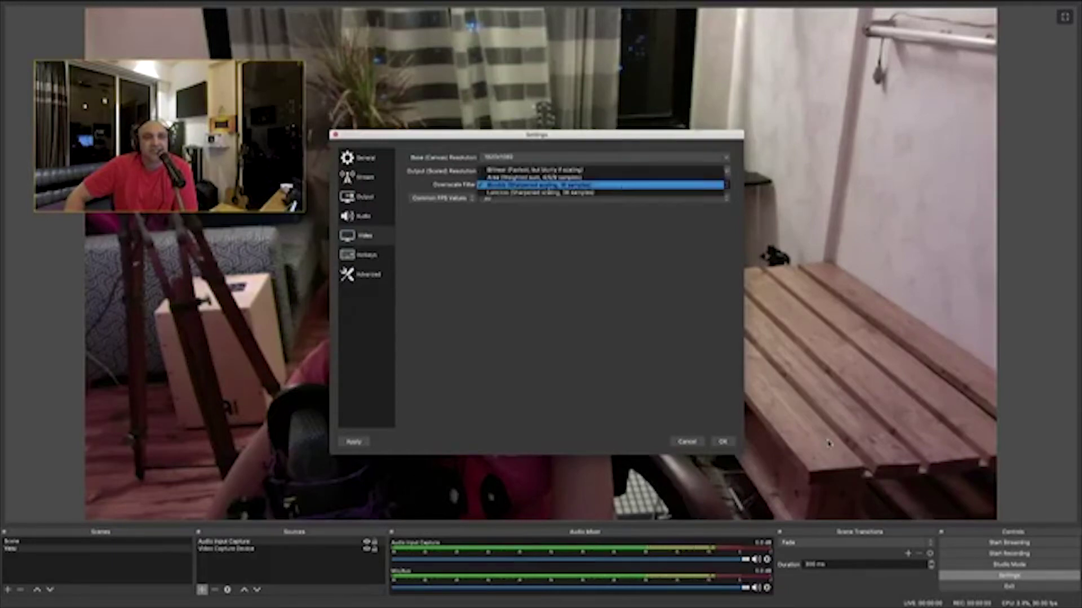
pyautogui.press('Return')
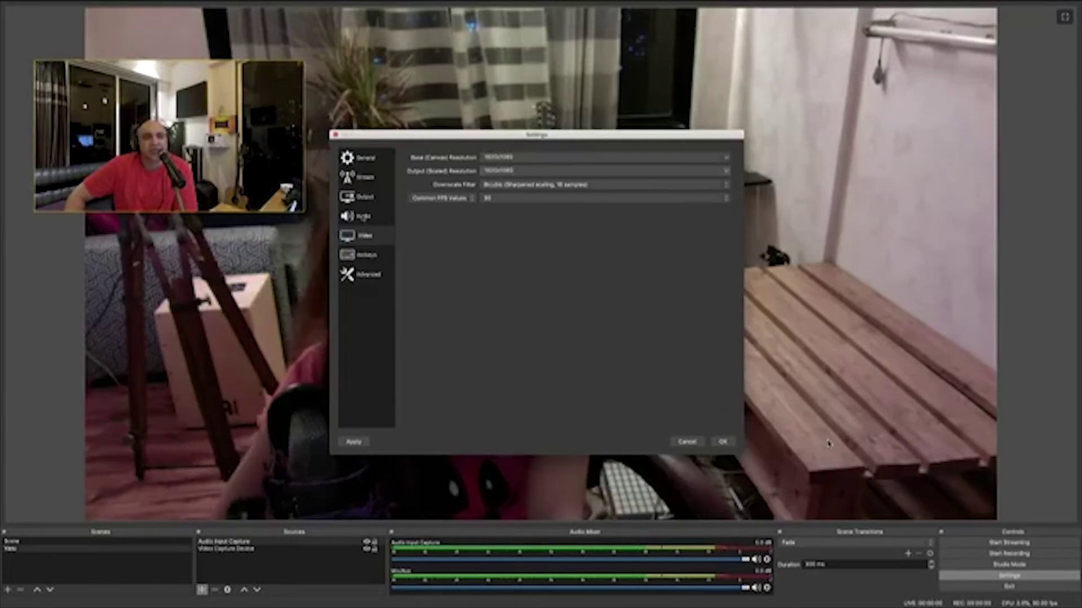
# - Set both the Mic/Auxiliary Audio device and the monitoring device to Dual USB, and save the settings
pyautogui.click(364, 216)
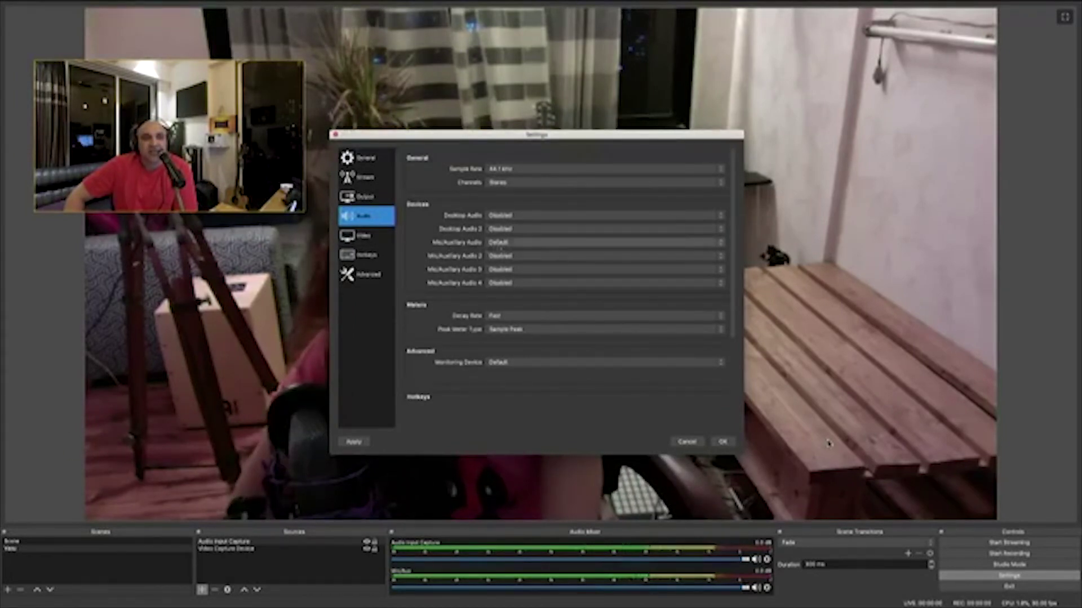
pyautogui.click(505, 243)
pyautogui.click(508, 257)
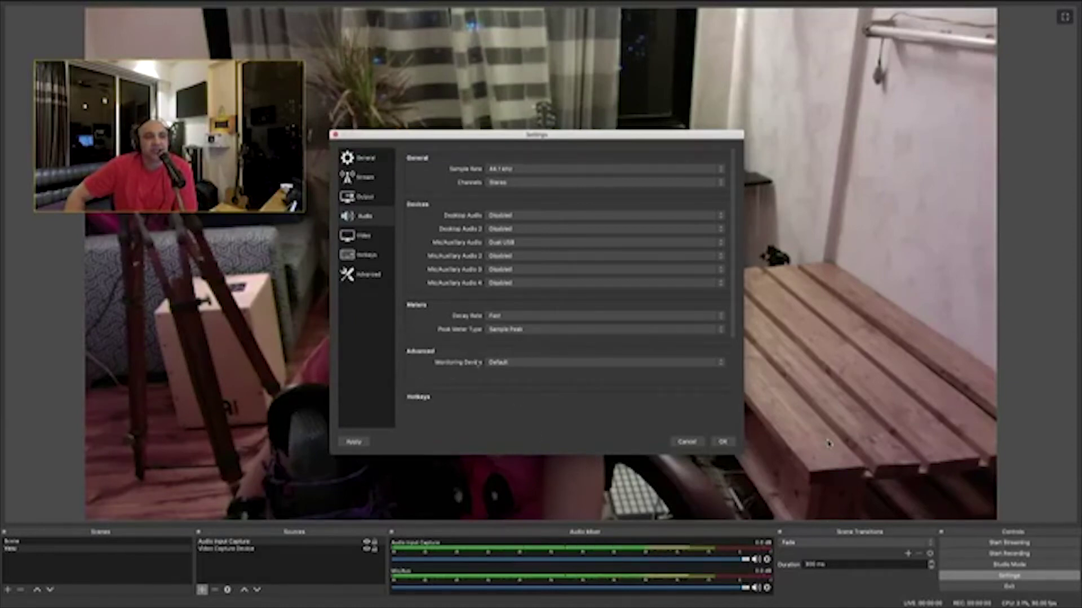
pyautogui.click(488, 362)
pyautogui.press('Down')
pyautogui.press('Down')
pyautogui.press('Return')
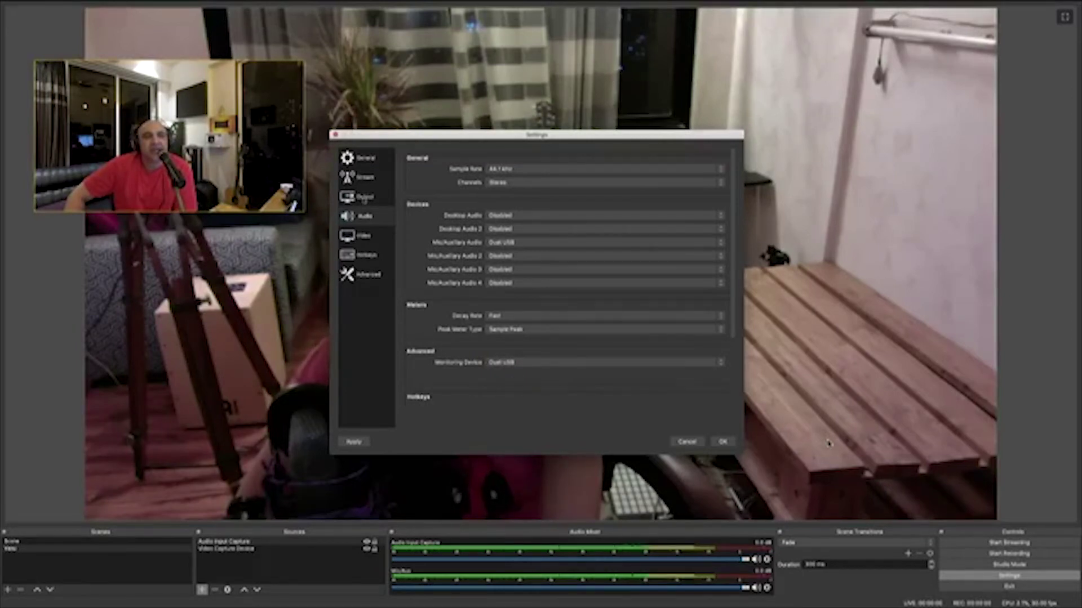
pyautogui.click(722, 441)
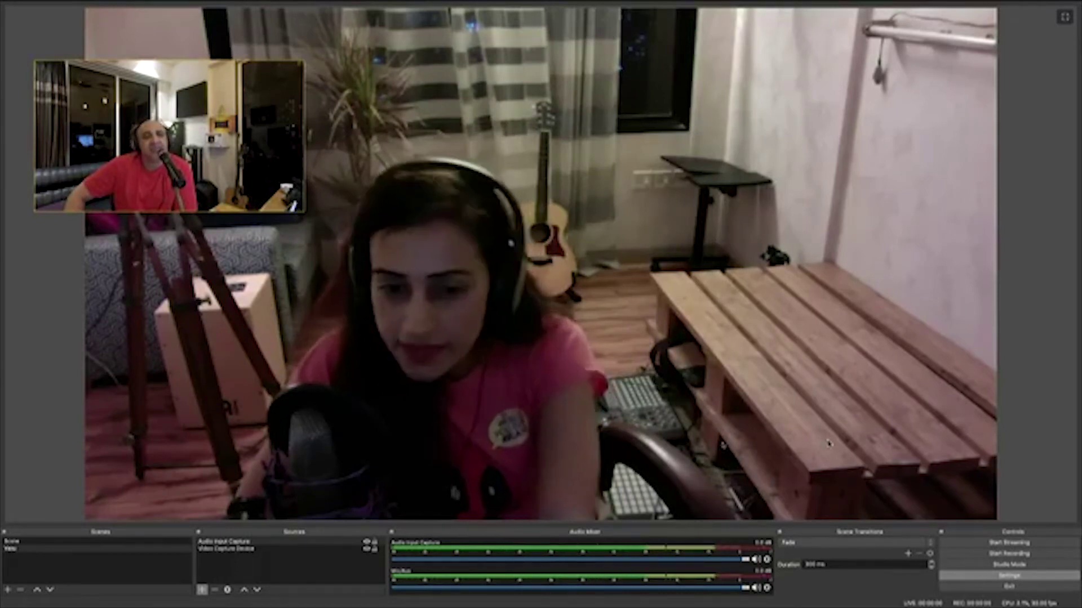
# - Change the output mode in the settings to Advanced
pyautogui.click(1008, 575)
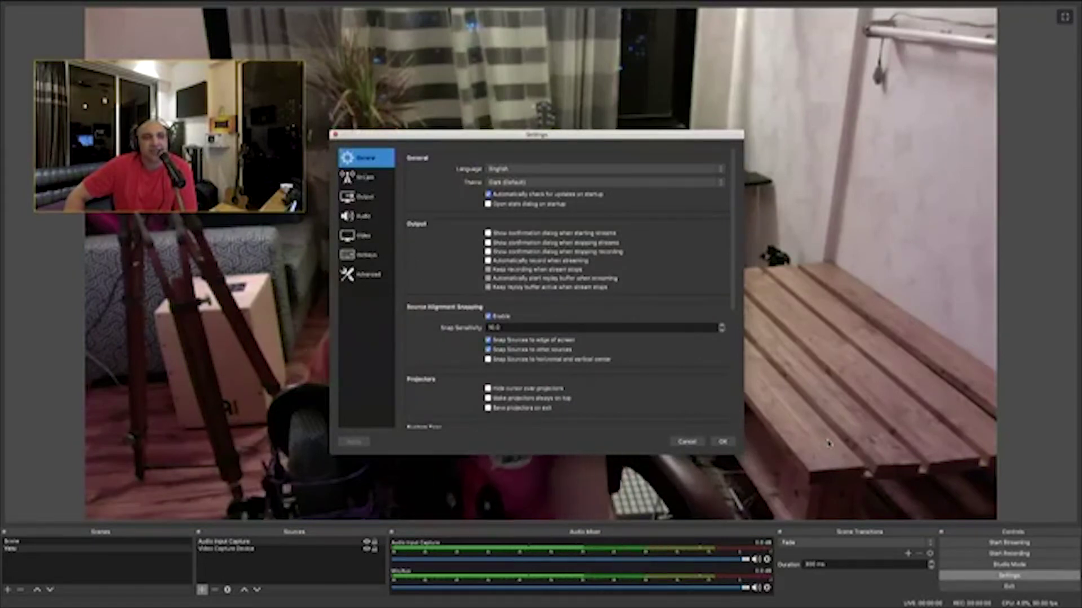
pyautogui.press('Down')
pyautogui.press('Down')
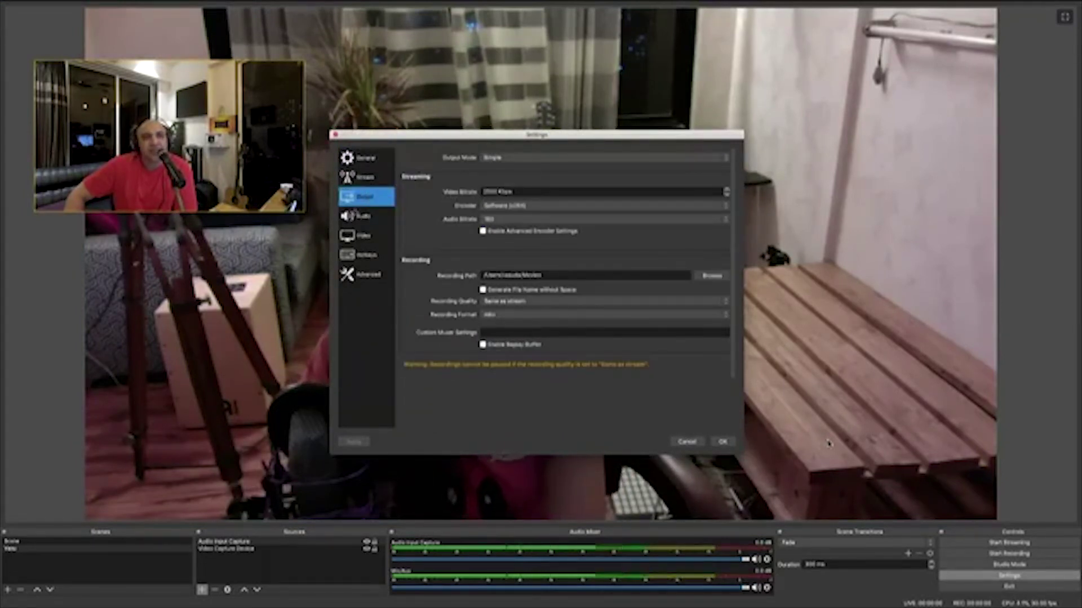
pyautogui.press('Down')
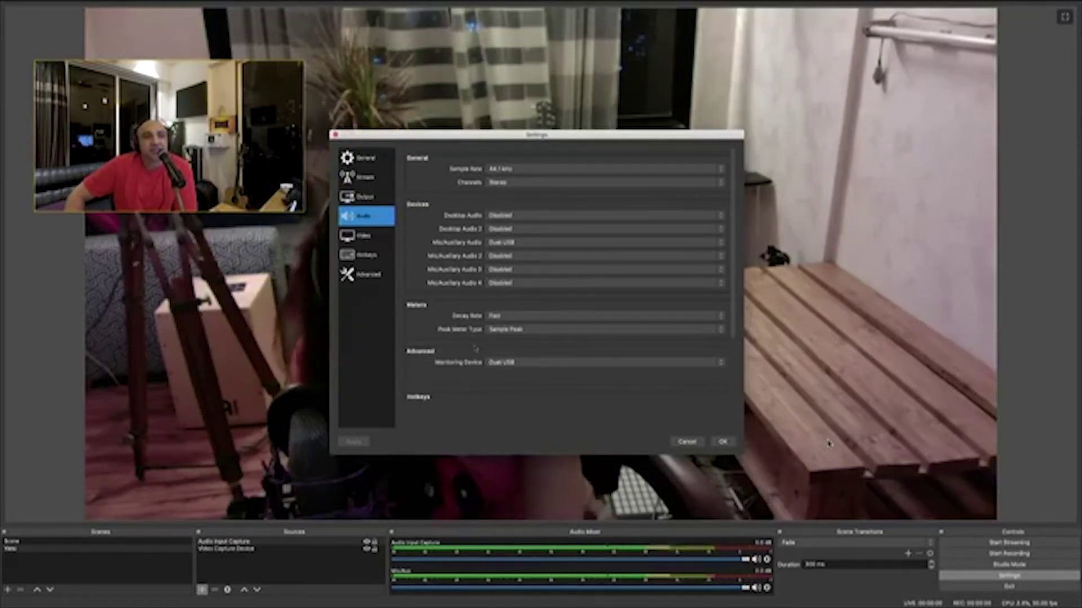
pyautogui.press('Up')
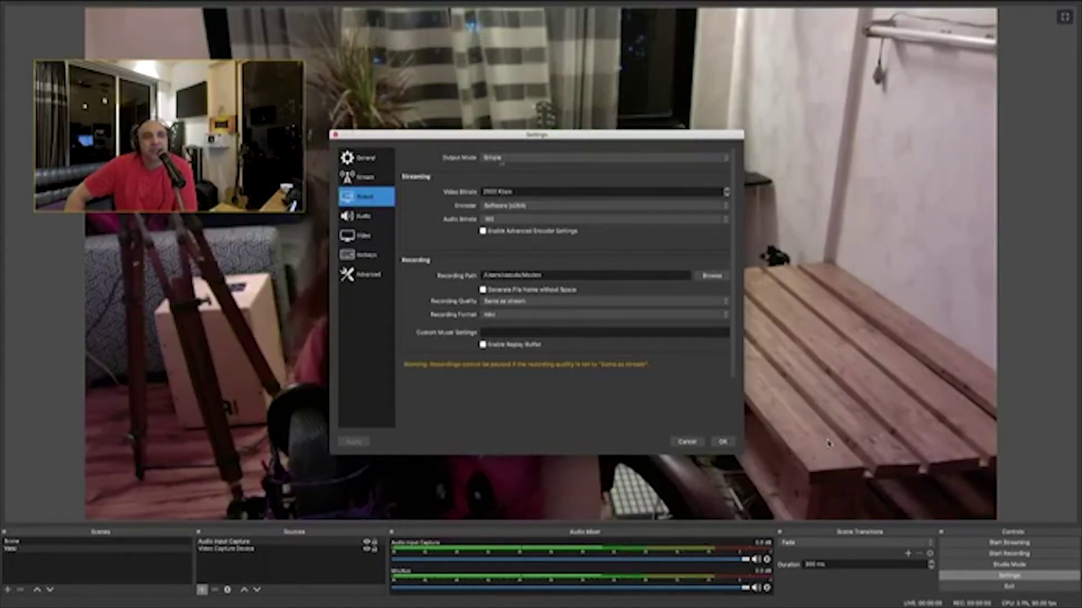
pyautogui.click(496, 157)
pyautogui.click(499, 166)
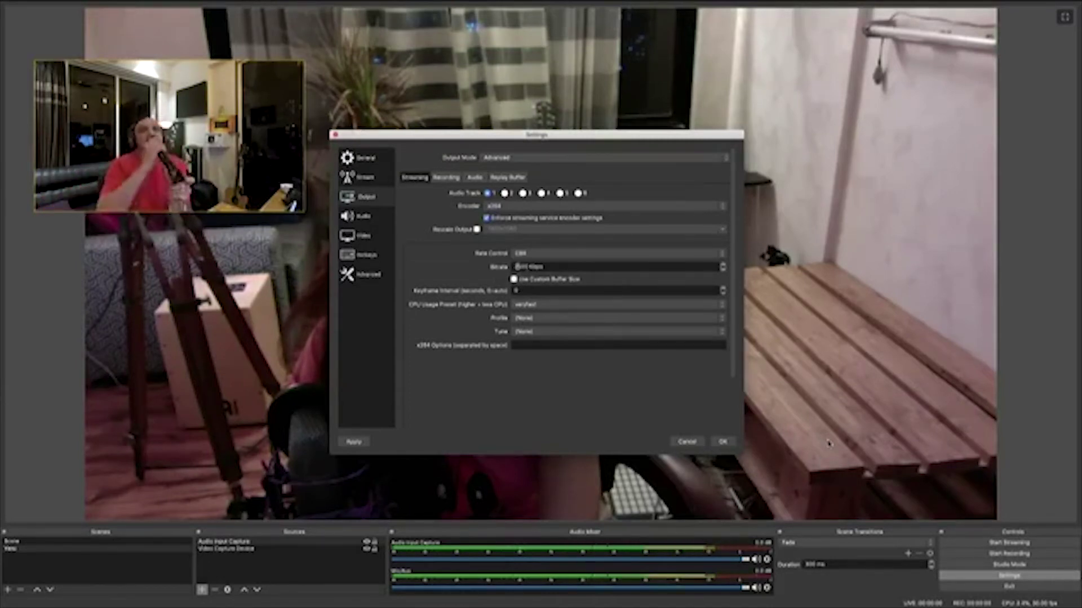
# - Set the streaming bitrate to 6000 Kbps and the keyframe interval to 2 seconds
pyautogui.press('BackSpace')
pyautogui.write('40')
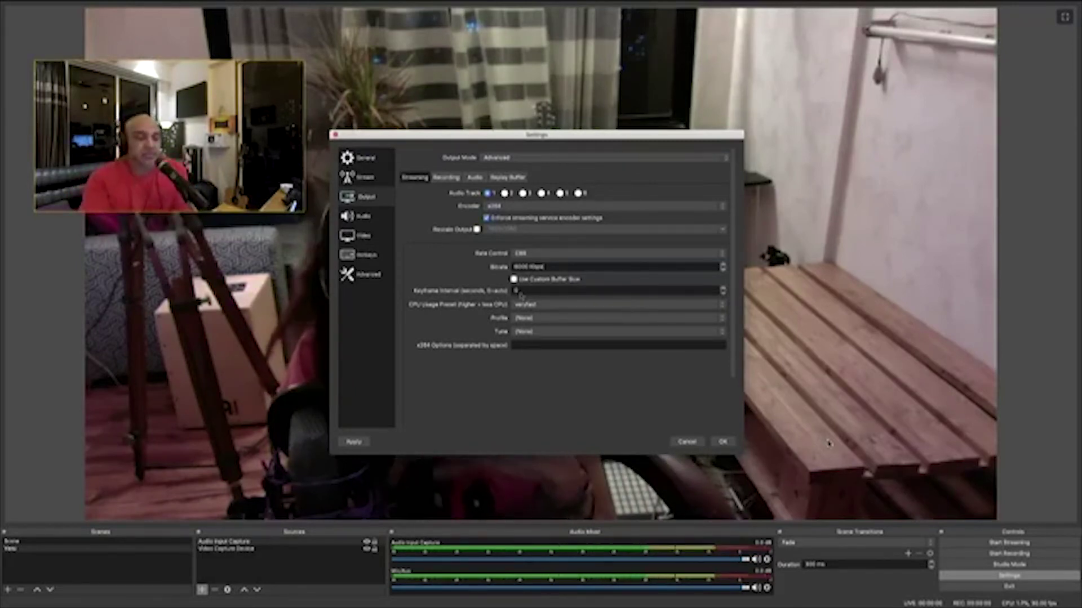
pyautogui.click(447, 177)
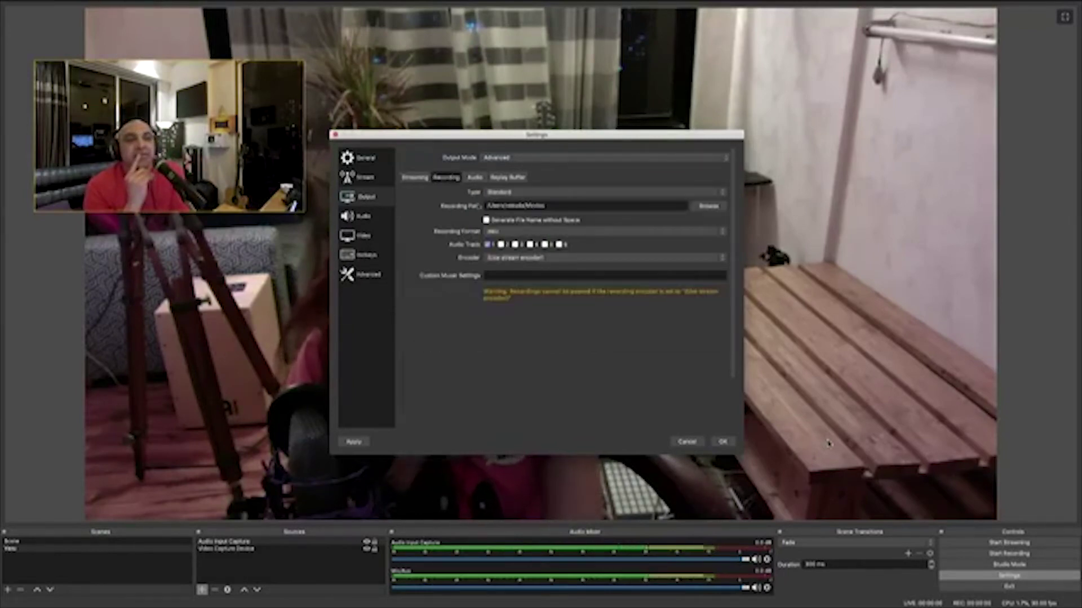
pyautogui.click(415, 178)
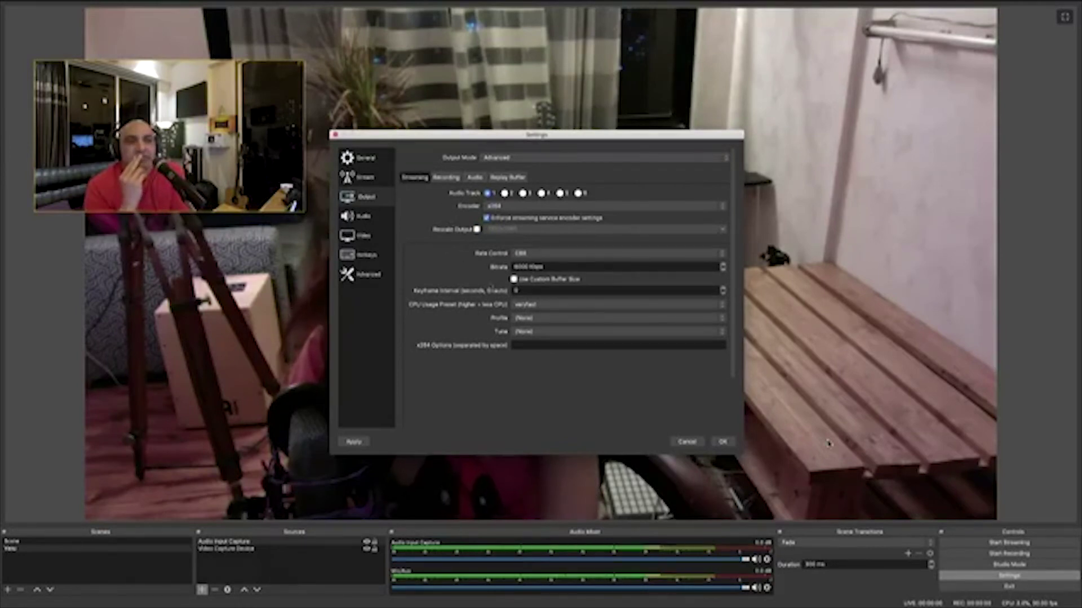
pyautogui.write('2')
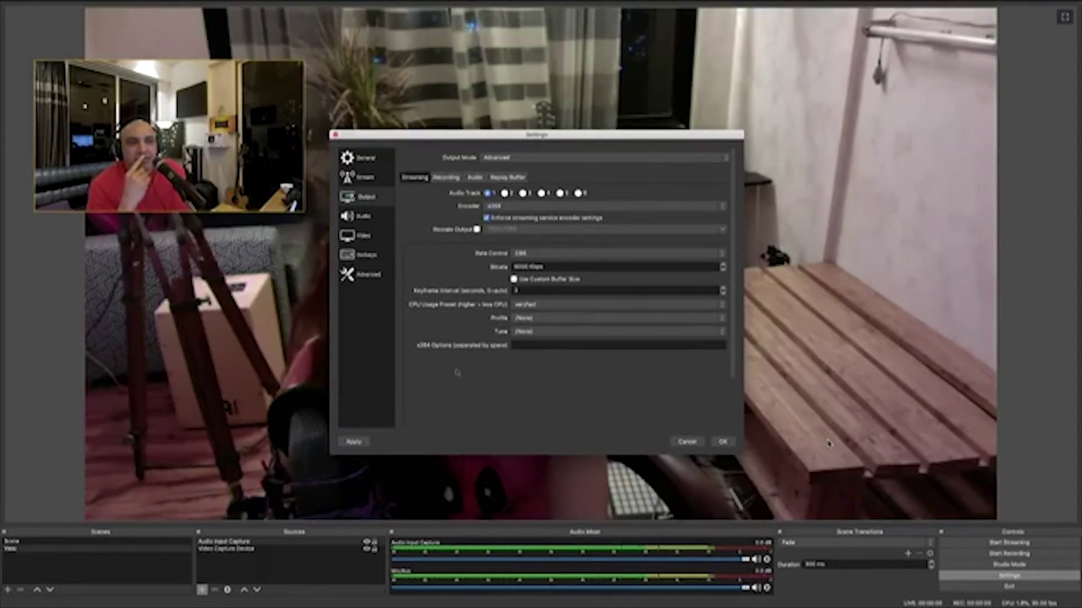
# - Set the streaming encoder's profile to main and its tune to zerolatency, and apply the settings
pyautogui.click(530, 317)
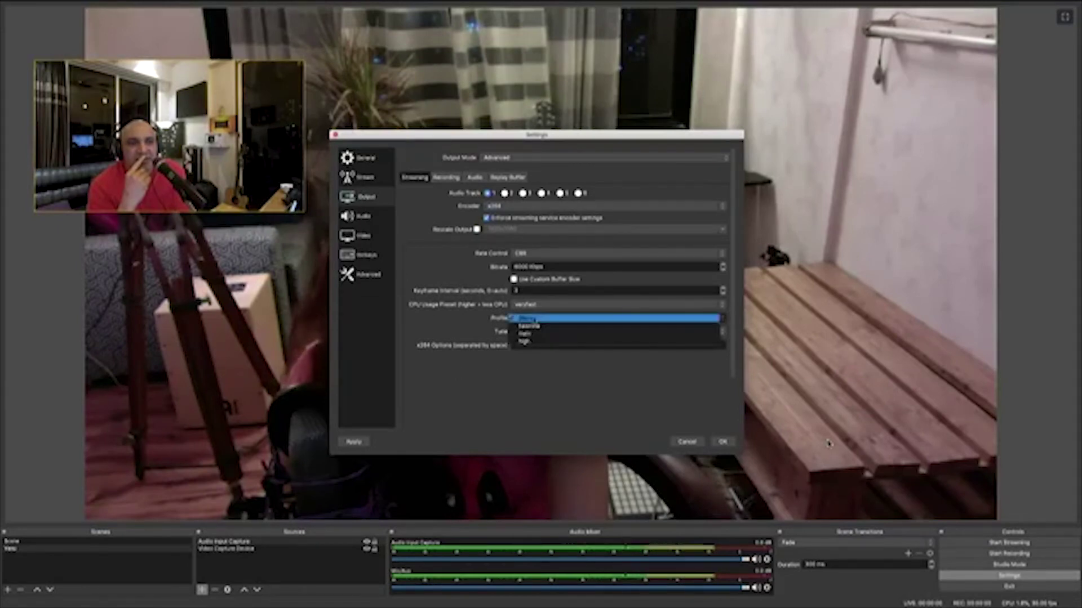
pyautogui.click(532, 334)
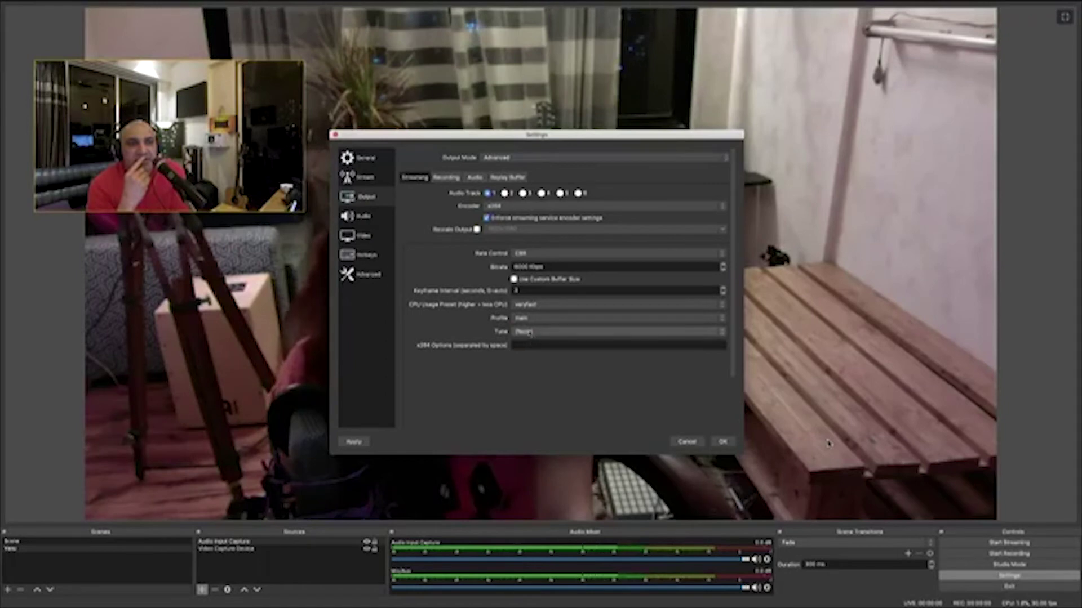
pyautogui.click(530, 333)
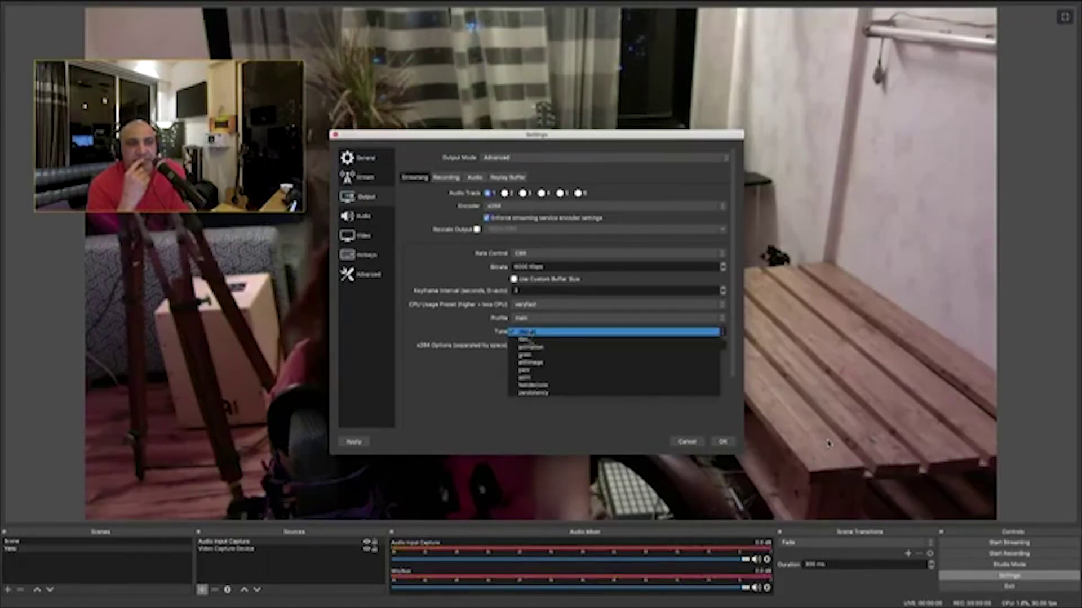
pyautogui.press('Down')
pyautogui.press('Down')
pyautogui.press('Down')
pyautogui.press('Down')
pyautogui.press('Return')
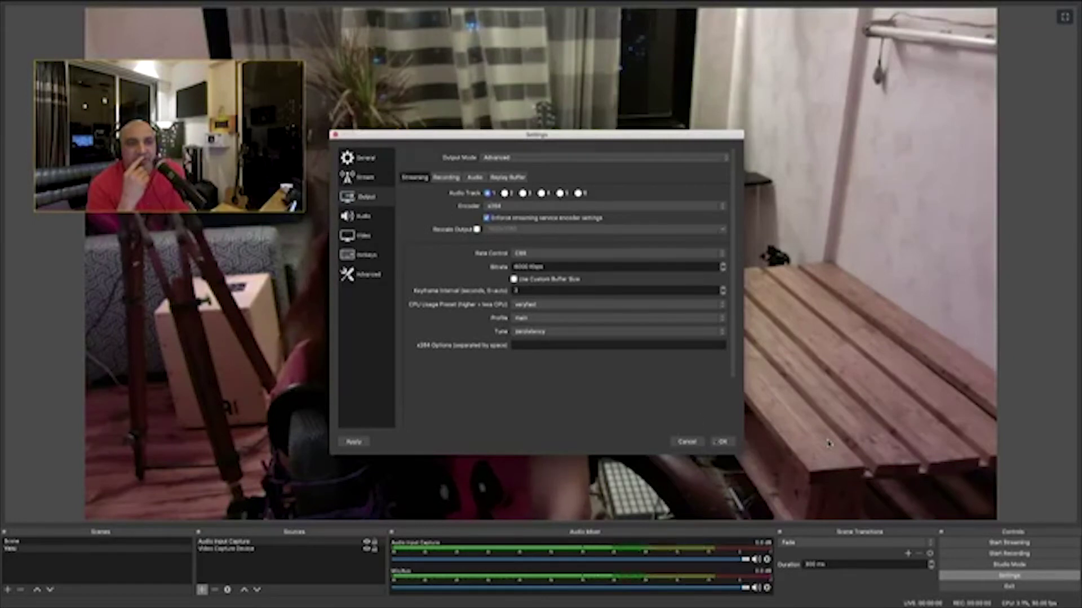
pyautogui.click(355, 442)
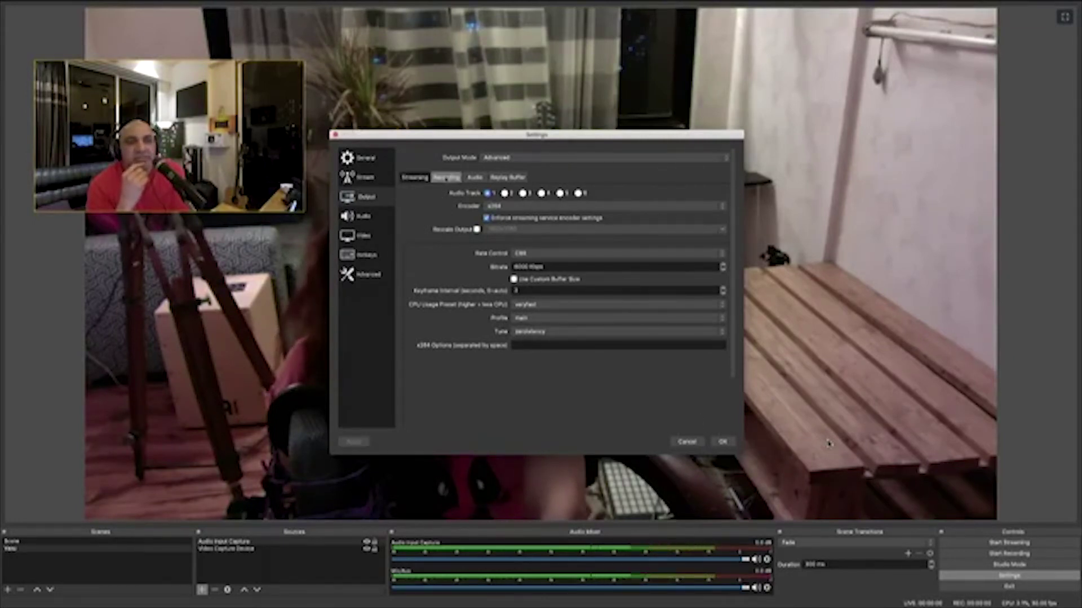
# - Set the recording format to mp4, keeping the Standard type and the stream encoder
pyautogui.click(446, 178)
pyautogui.click(524, 193)
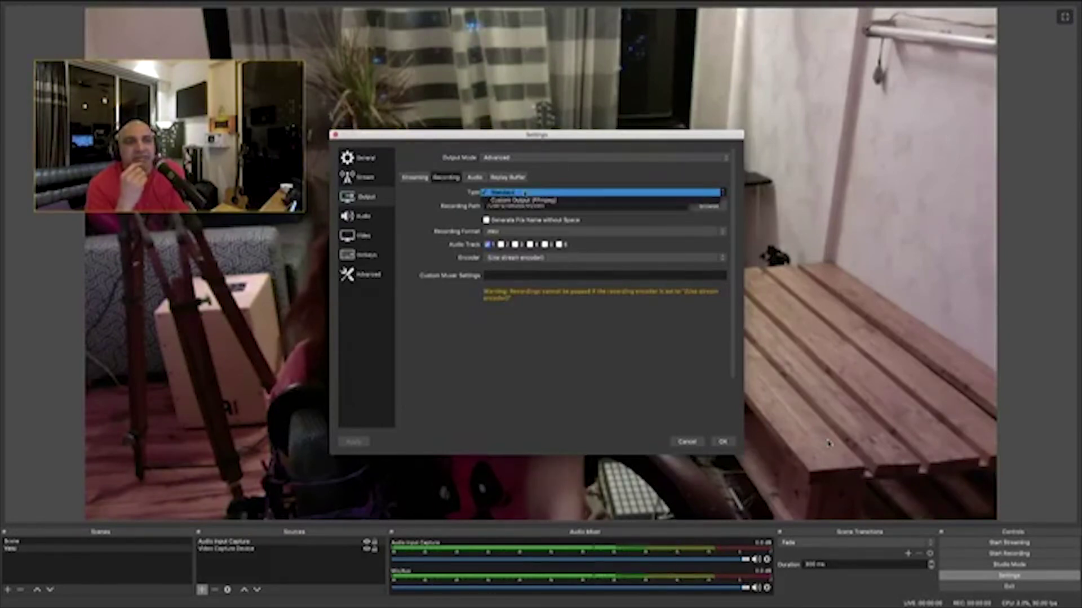
pyautogui.click(524, 193)
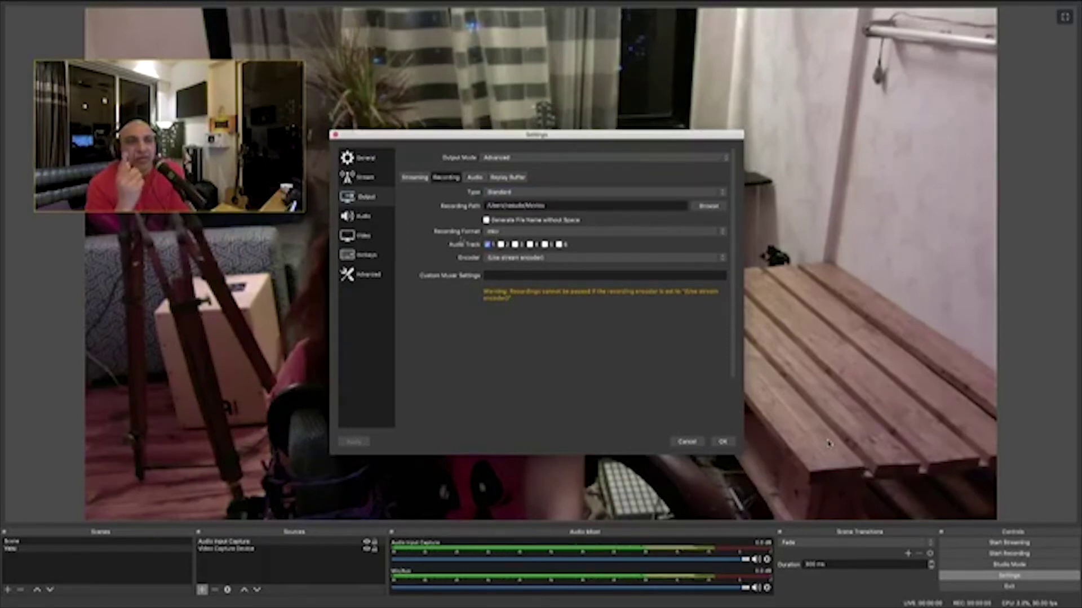
pyautogui.click(524, 232)
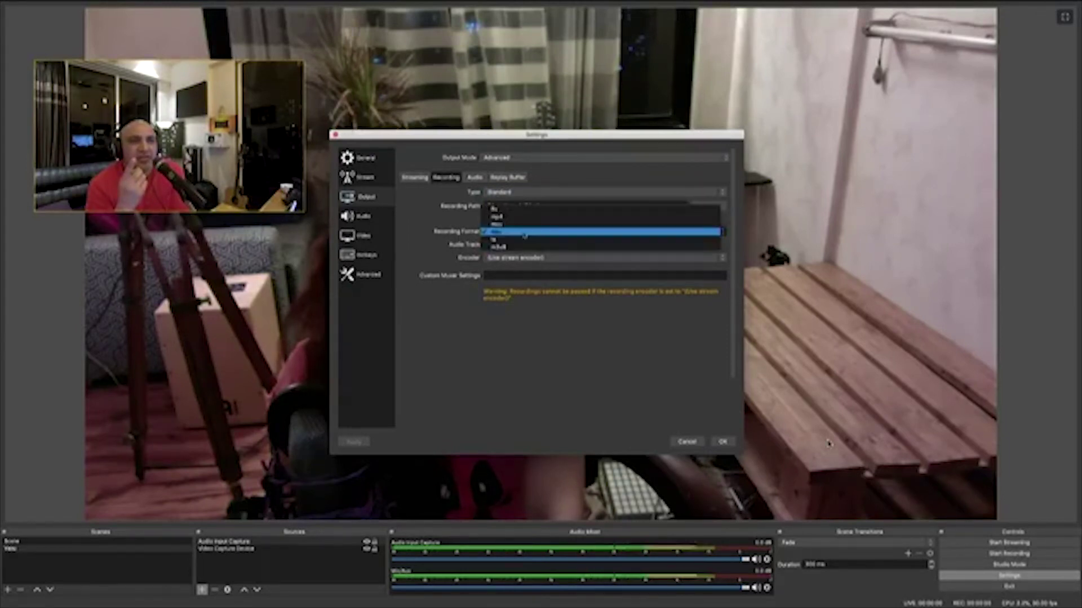
pyautogui.click(522, 217)
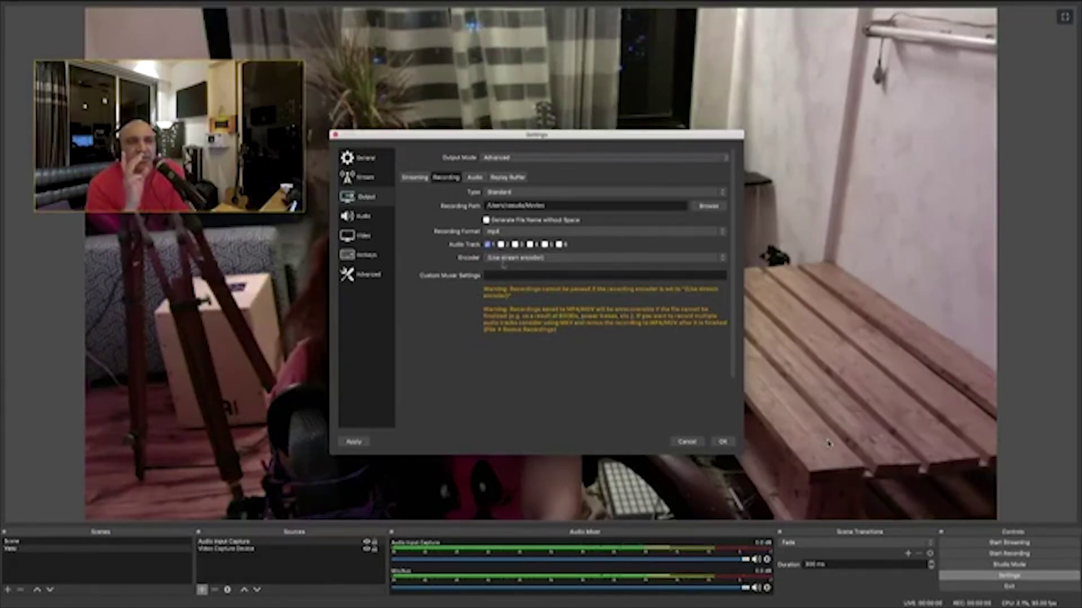
pyautogui.click(536, 258)
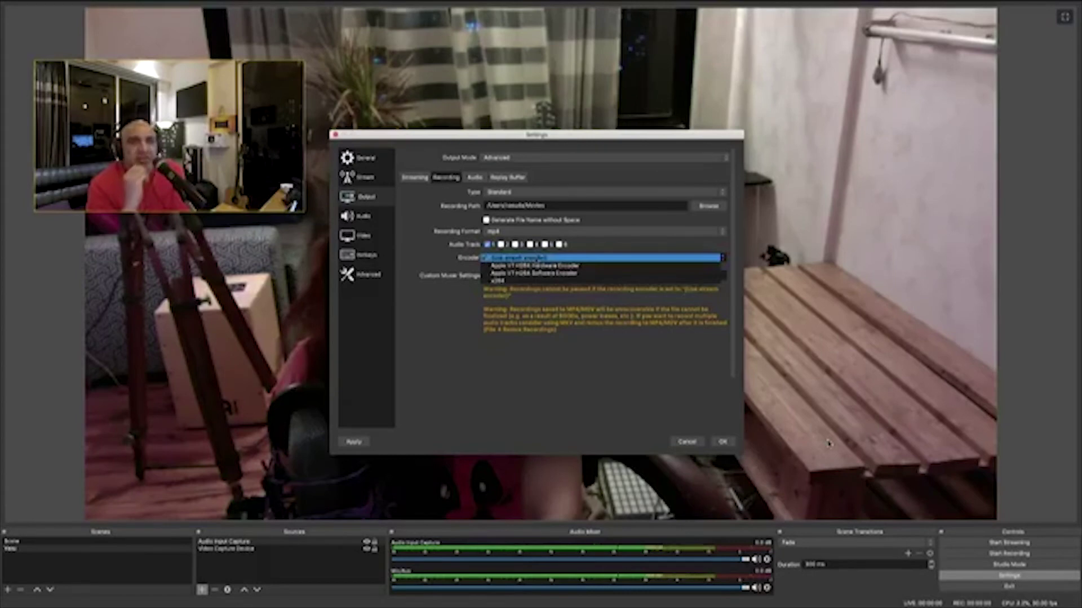
pyautogui.click(529, 258)
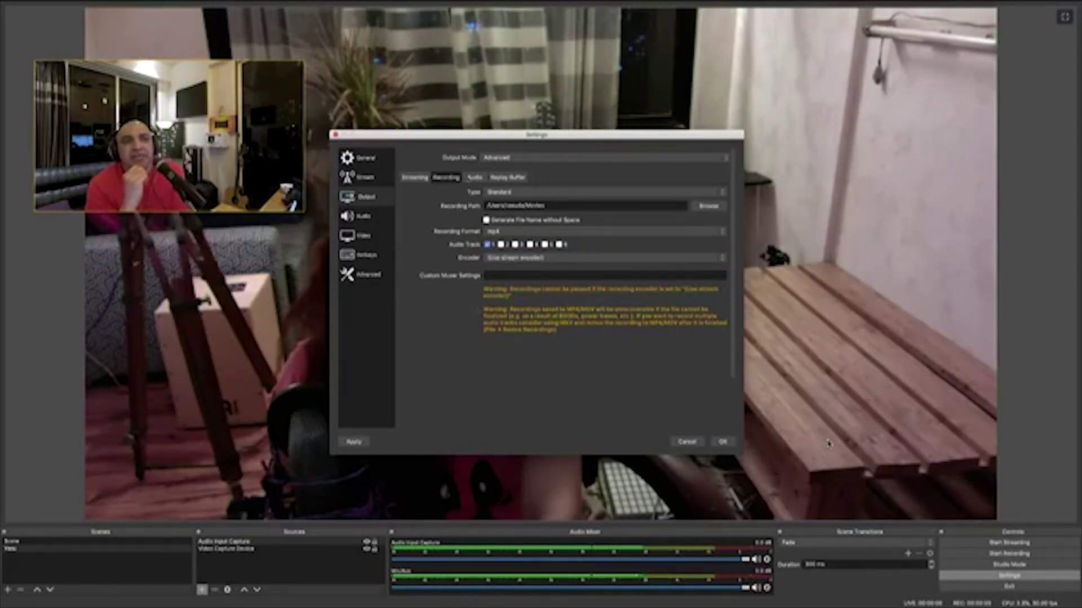
# - Set the output audio bitrate of tracks 1 through 5 to 128
pyautogui.click(474, 177)
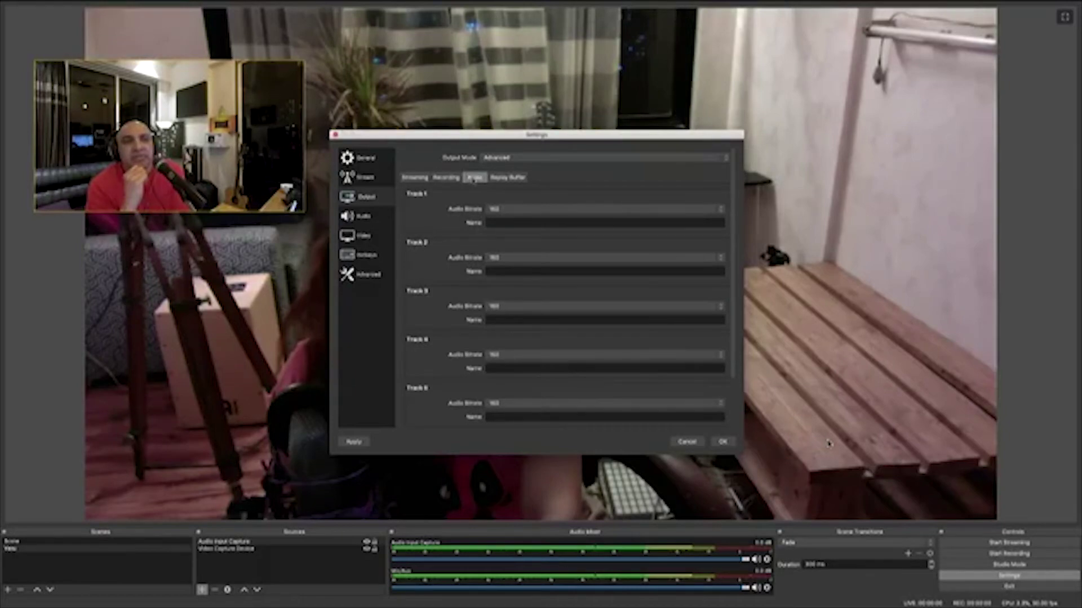
pyautogui.click(511, 210)
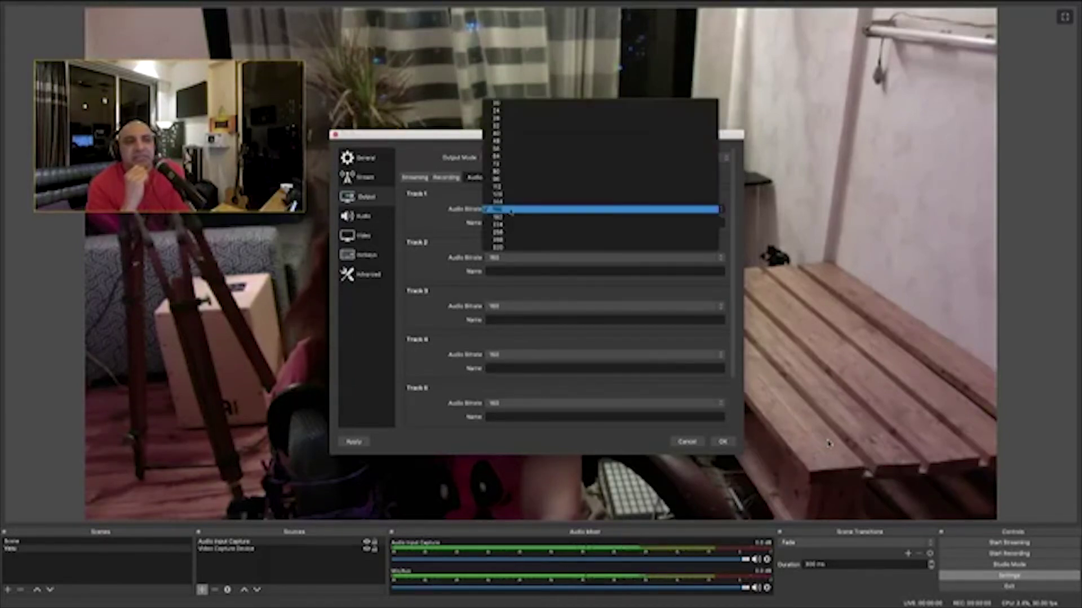
pyautogui.click(511, 197)
pyautogui.click(507, 257)
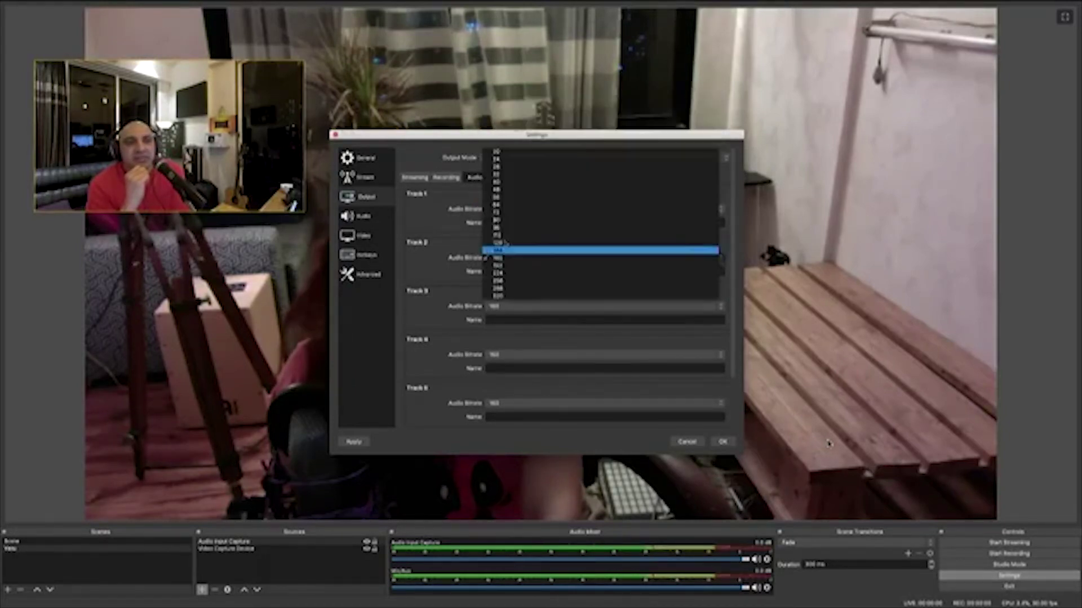
pyautogui.click(506, 244)
pyautogui.click(506, 306)
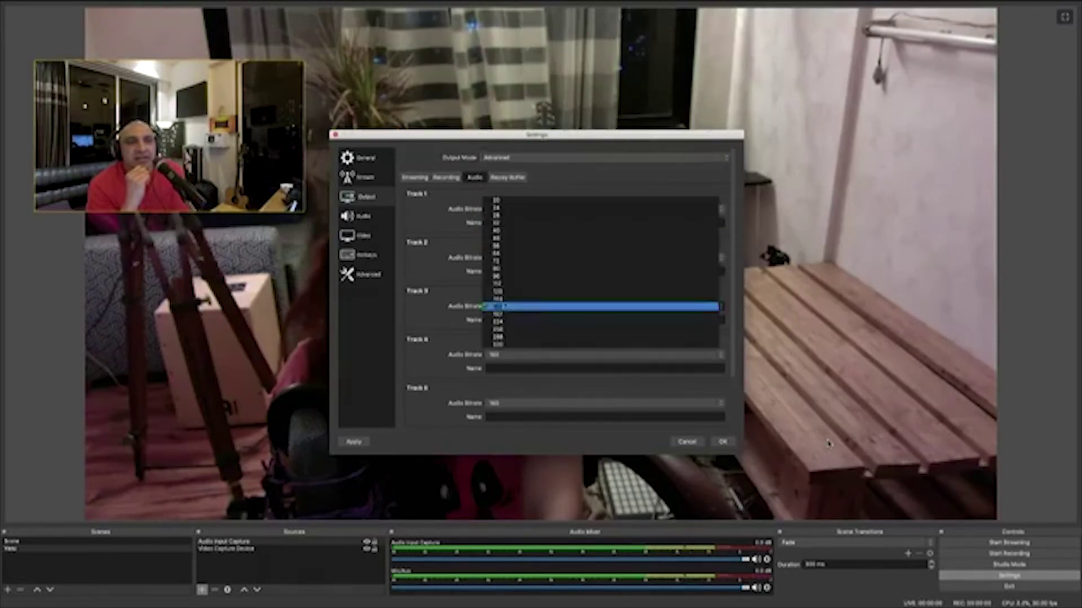
pyautogui.click(505, 292)
pyautogui.click(506, 354)
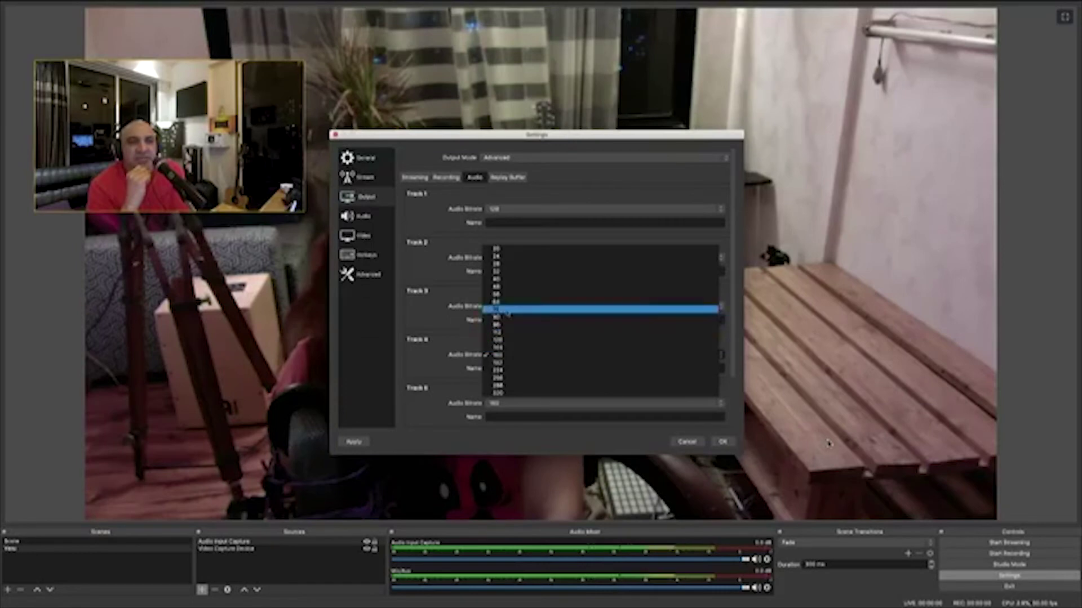
pyautogui.click(507, 340)
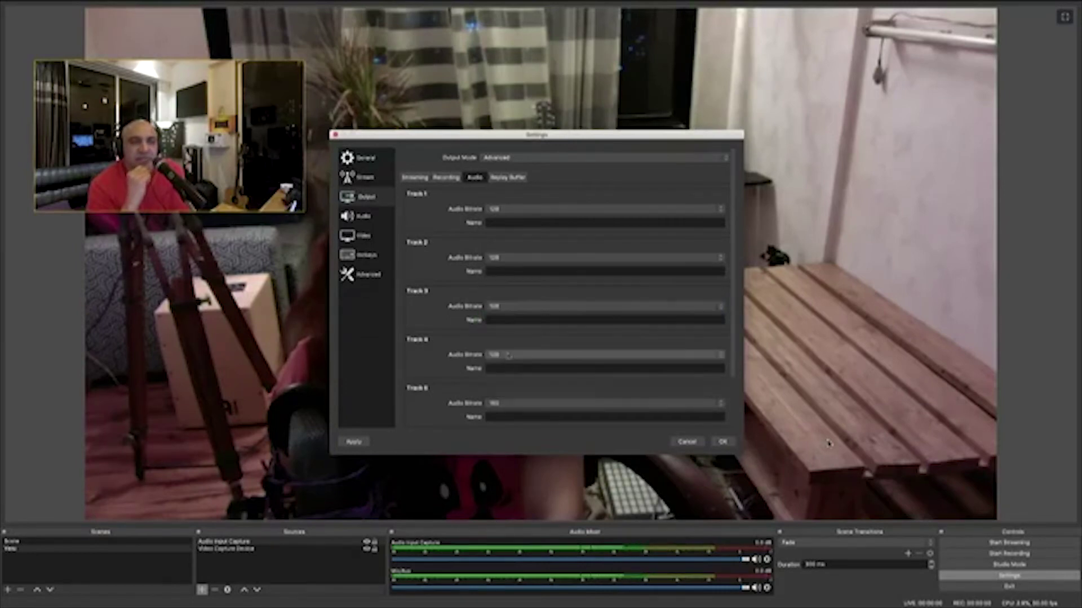
pyautogui.click(507, 403)
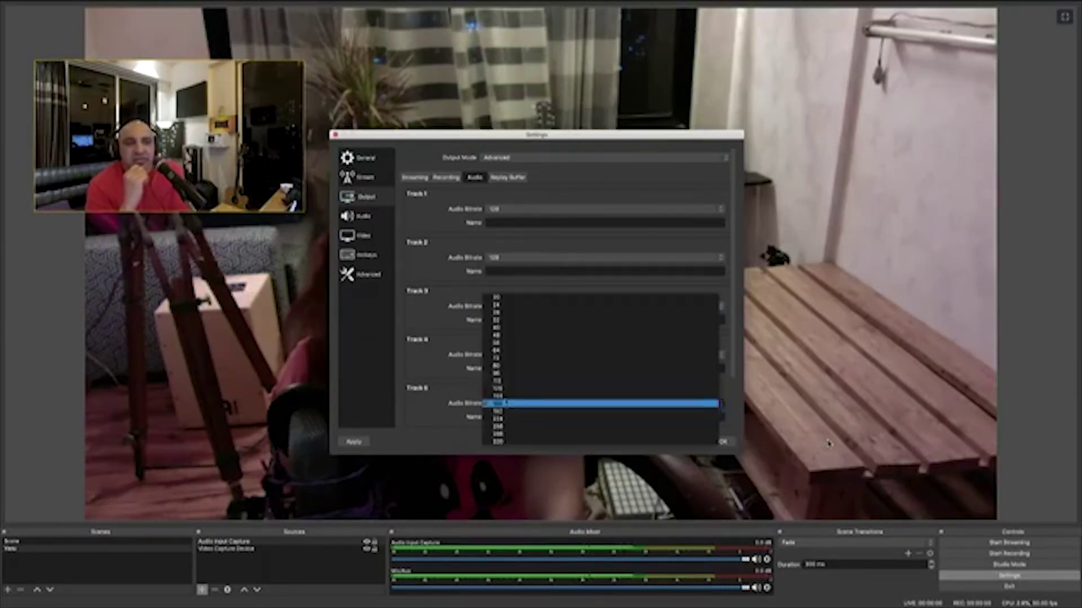
pyautogui.click(508, 397)
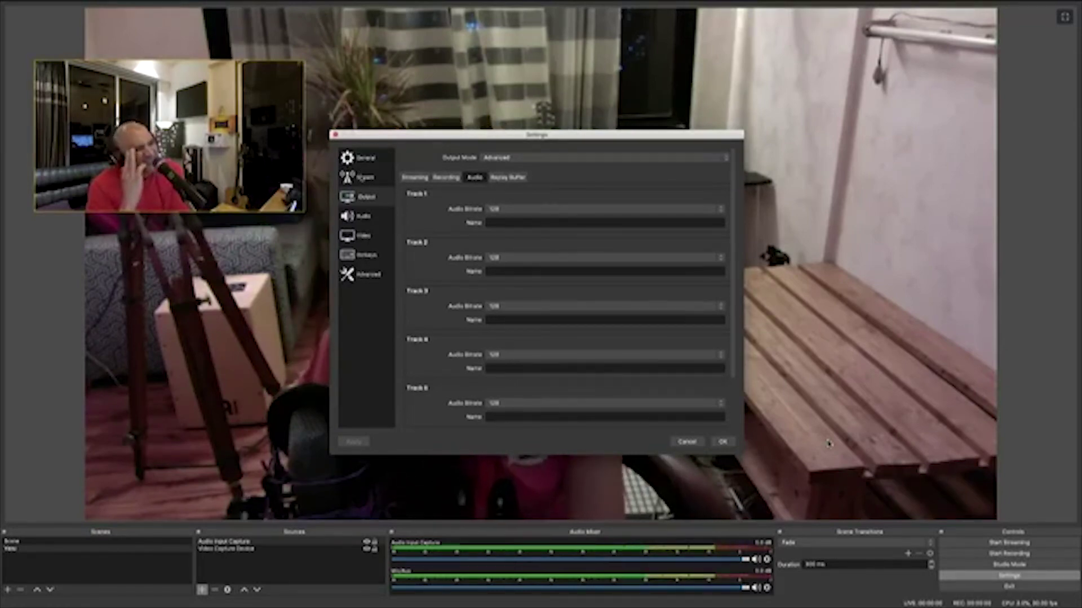
# - Open the stream settings and examine the available streaming services
pyautogui.click(366, 177)
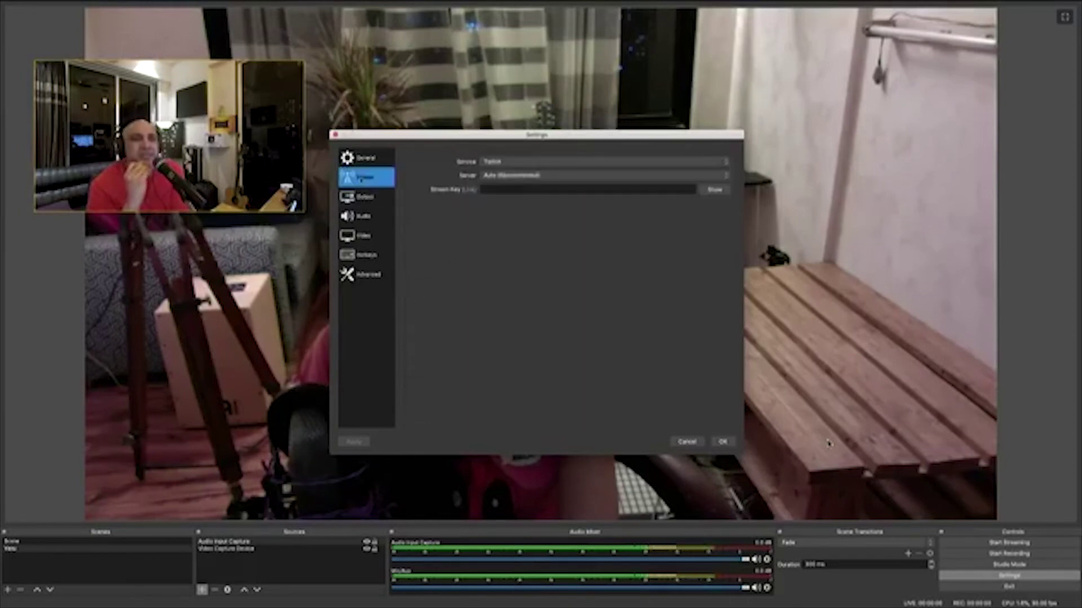
pyautogui.click(600, 161)
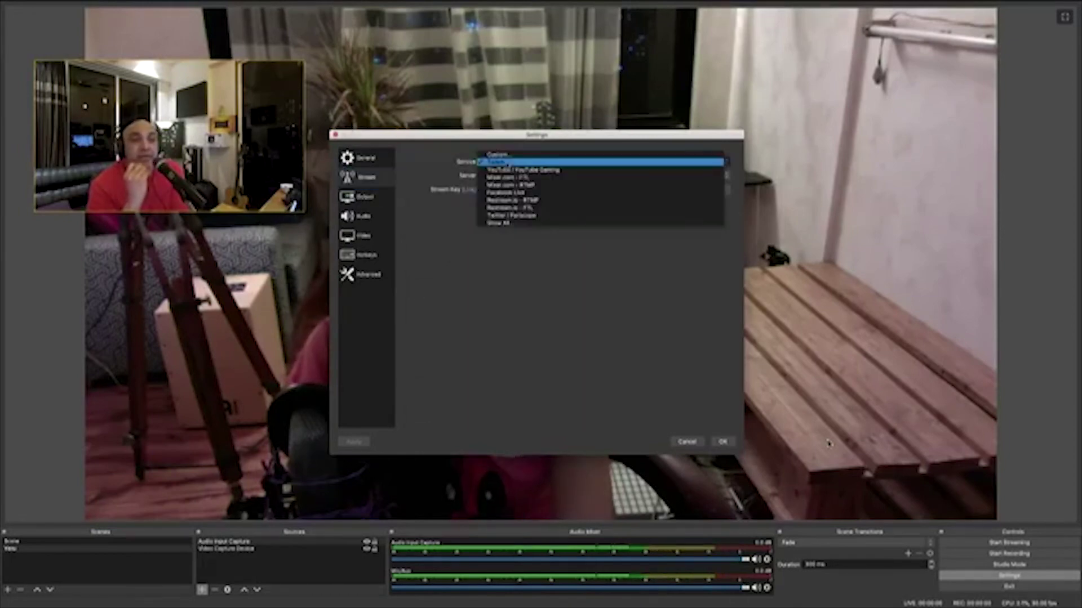
pyautogui.press('Down')
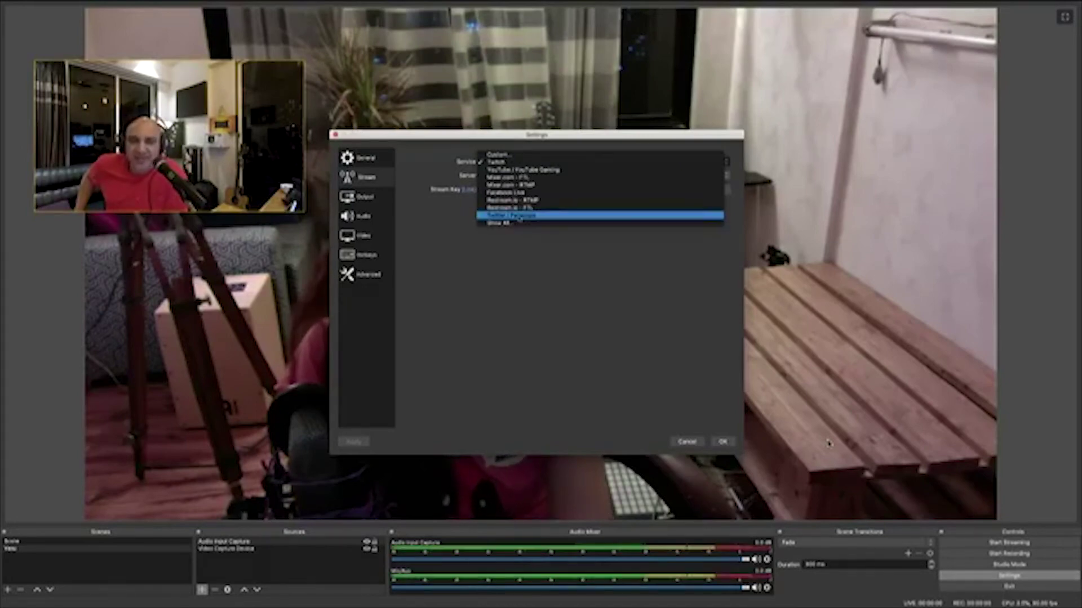
pyautogui.press('Up')
pyautogui.press('Up')
pyautogui.press('Up')
pyautogui.press('Up')
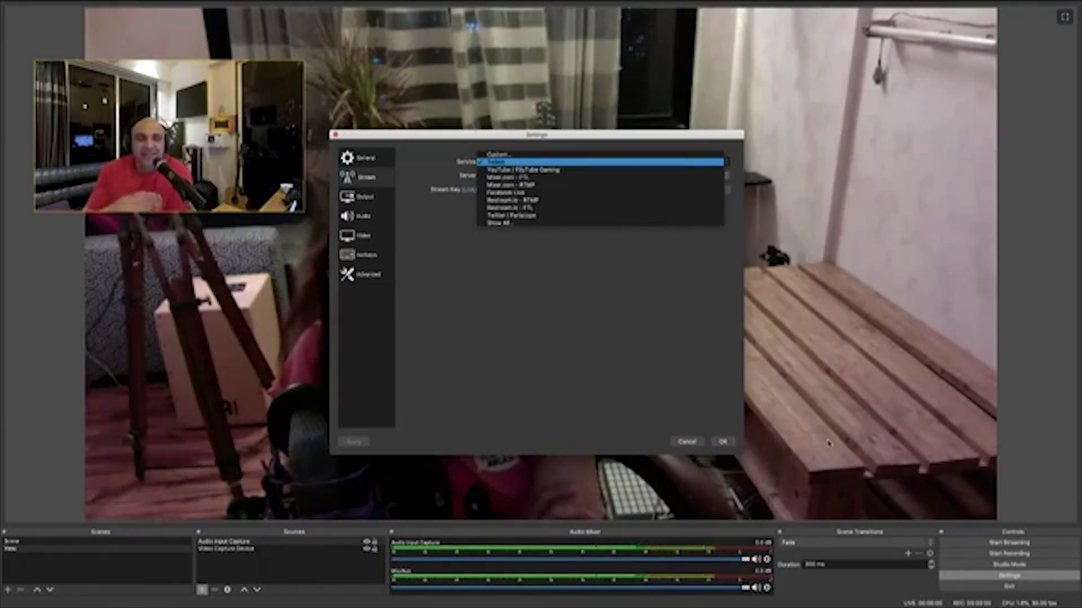
pyautogui.press('Down')
pyautogui.press('Up')
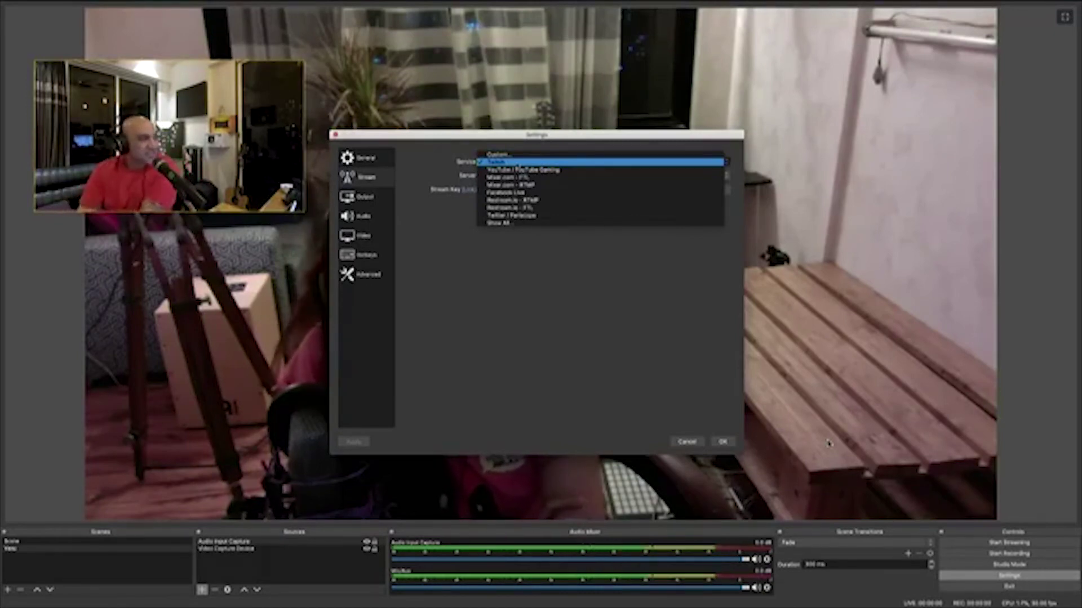
pyautogui.press('Escape')
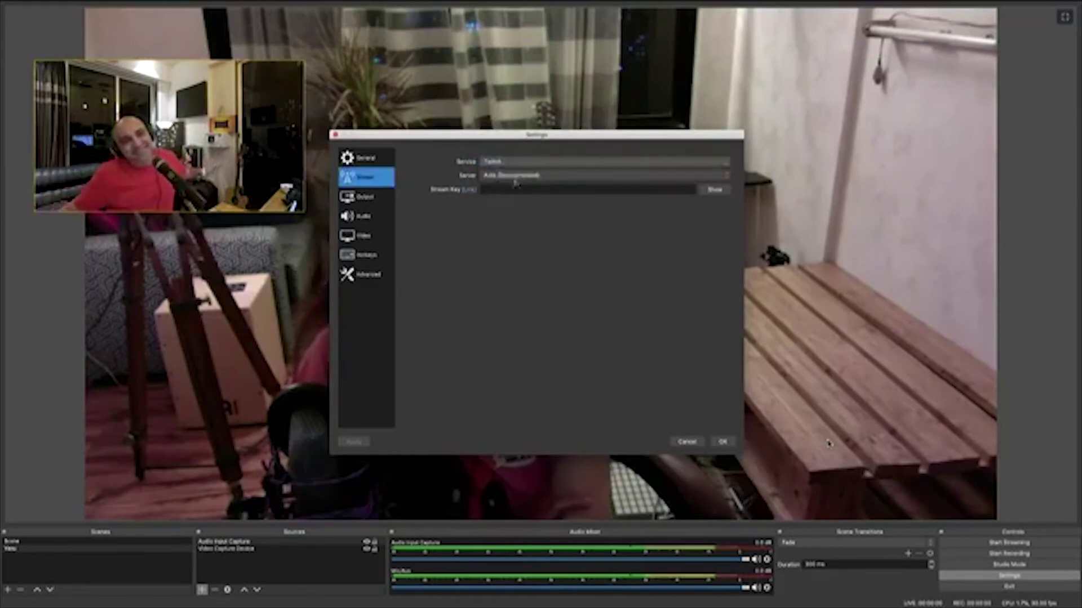
# - Set the streaming service to YouTube / YouTube Gaming, keeping the primary YouTube ingest server, and go to the stream key entry
pyautogui.press('space')
pyautogui.press('Down')
pyautogui.press('Return')
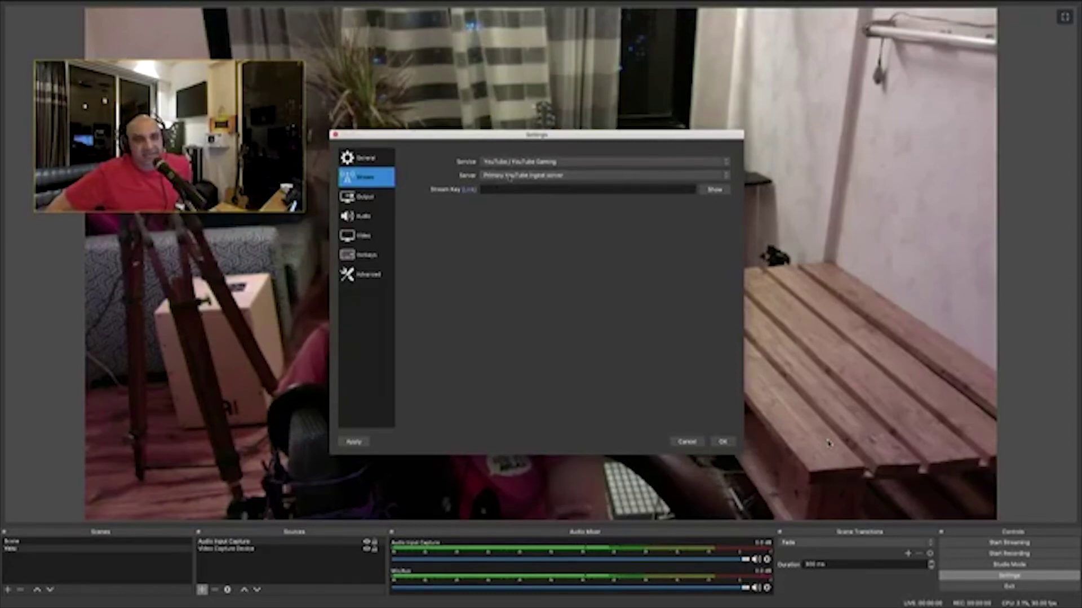
pyautogui.click(510, 176)
pyautogui.click(511, 175)
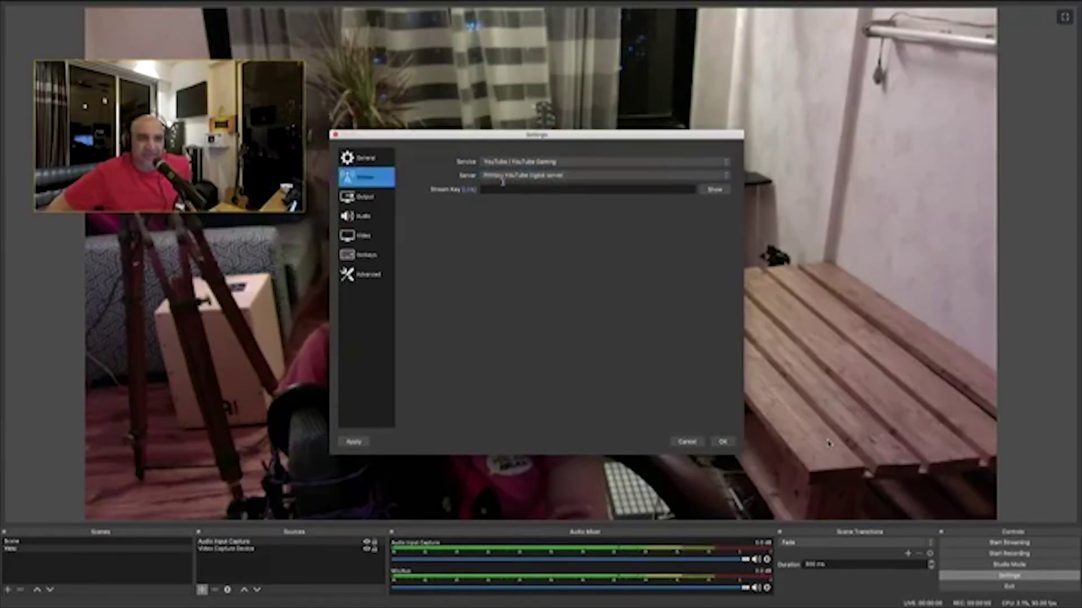
pyautogui.click(494, 190)
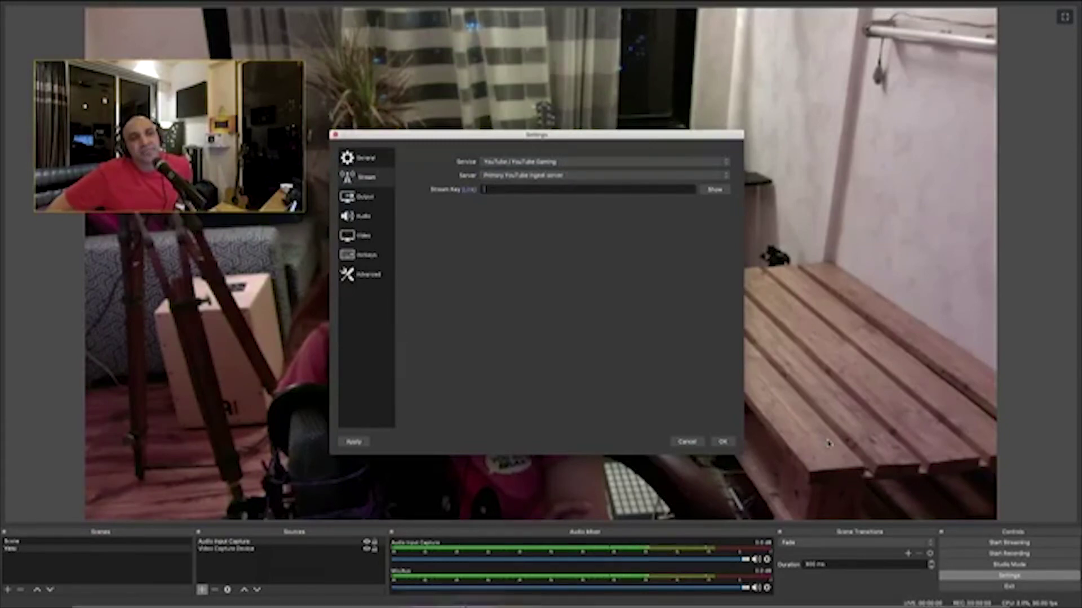
# - Switch to Chrome and open YouTube in a new browser tab
pyautogui.moveTo(471, 592)
pyautogui.click(694, 583)
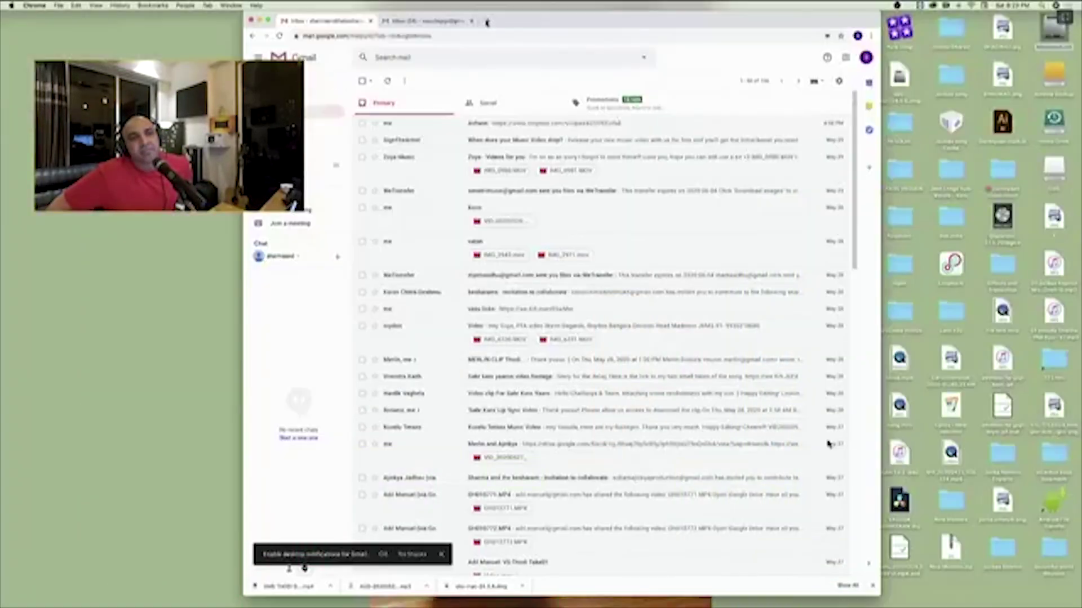
pyautogui.press('super+t')
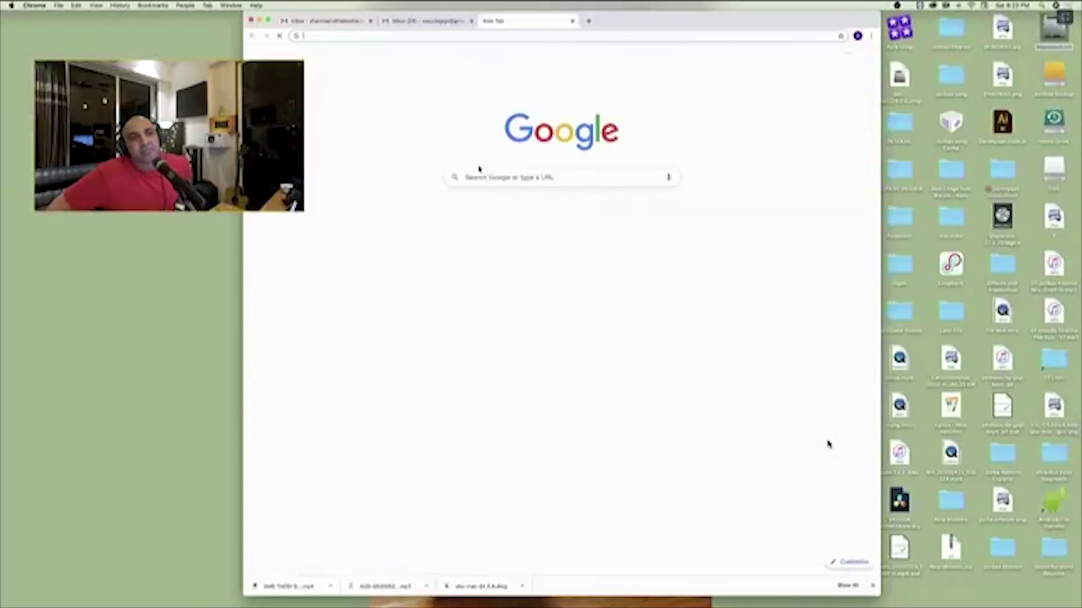
pyautogui.click(608, 216)
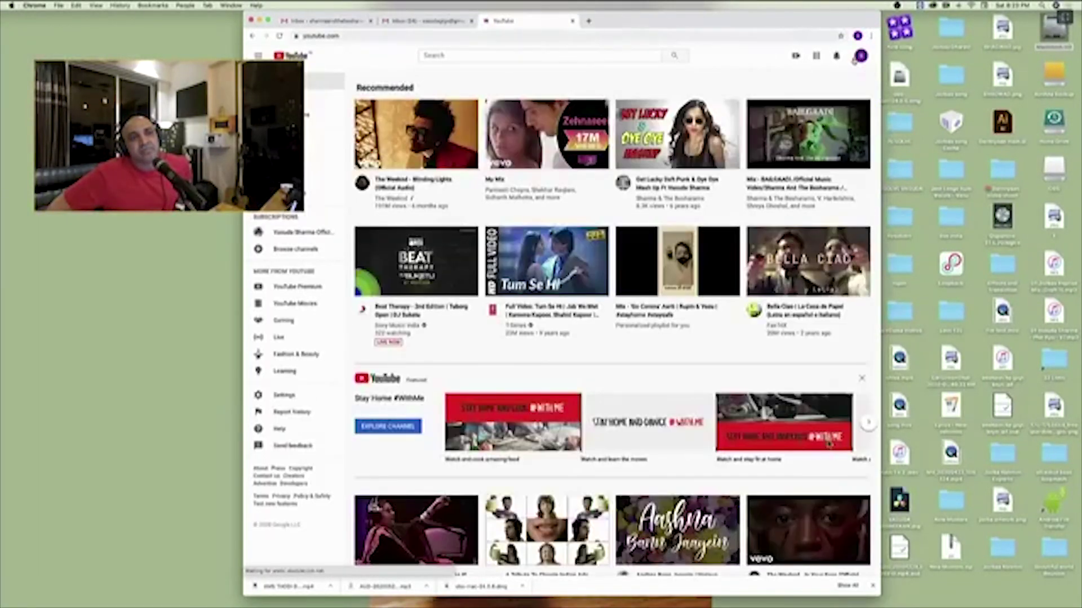
# - Add another Google account to YouTube, choosing the channel's signed-out account and entering the account password to sign in
pyautogui.click(860, 58)
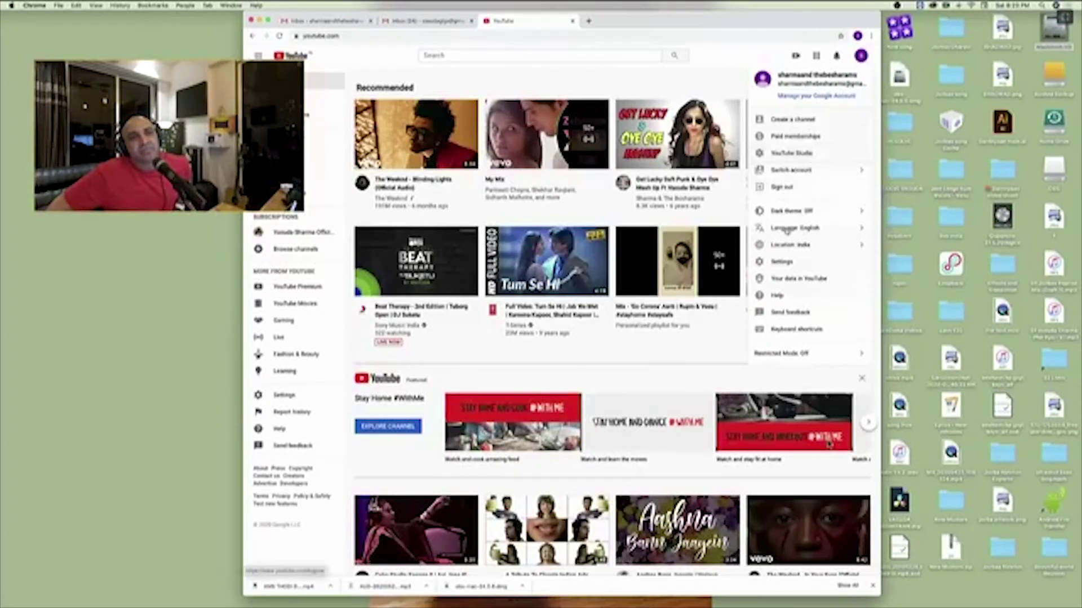
pyautogui.click(789, 170)
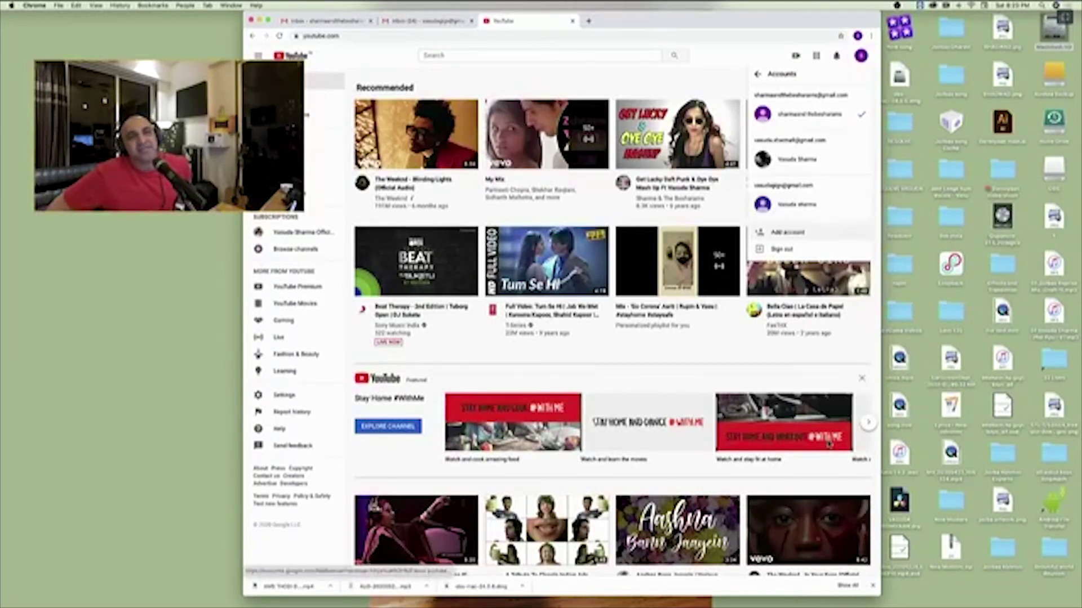
pyautogui.click(787, 233)
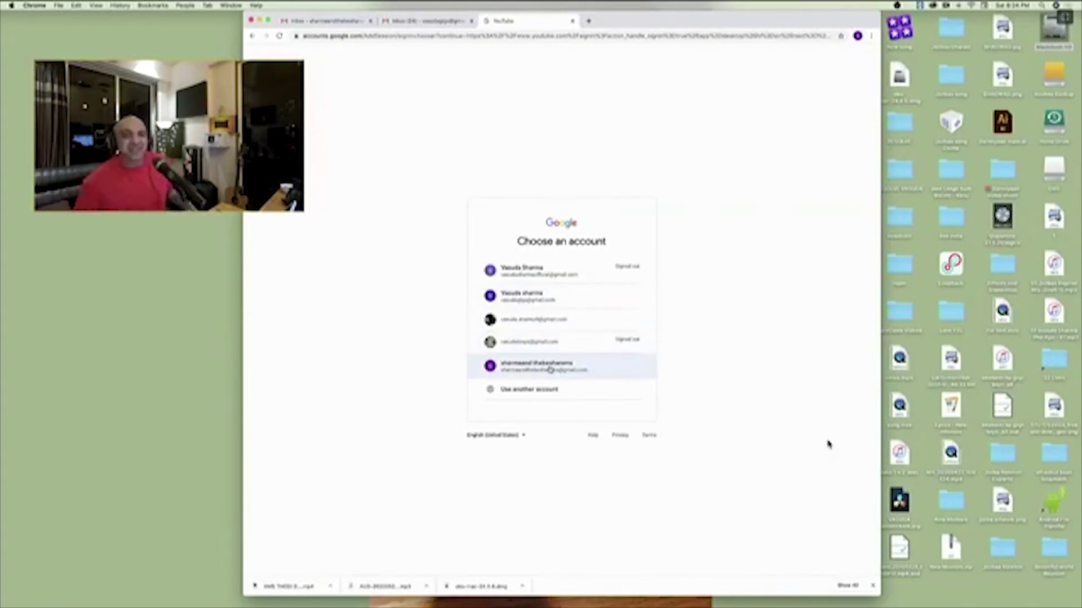
pyautogui.click(533, 273)
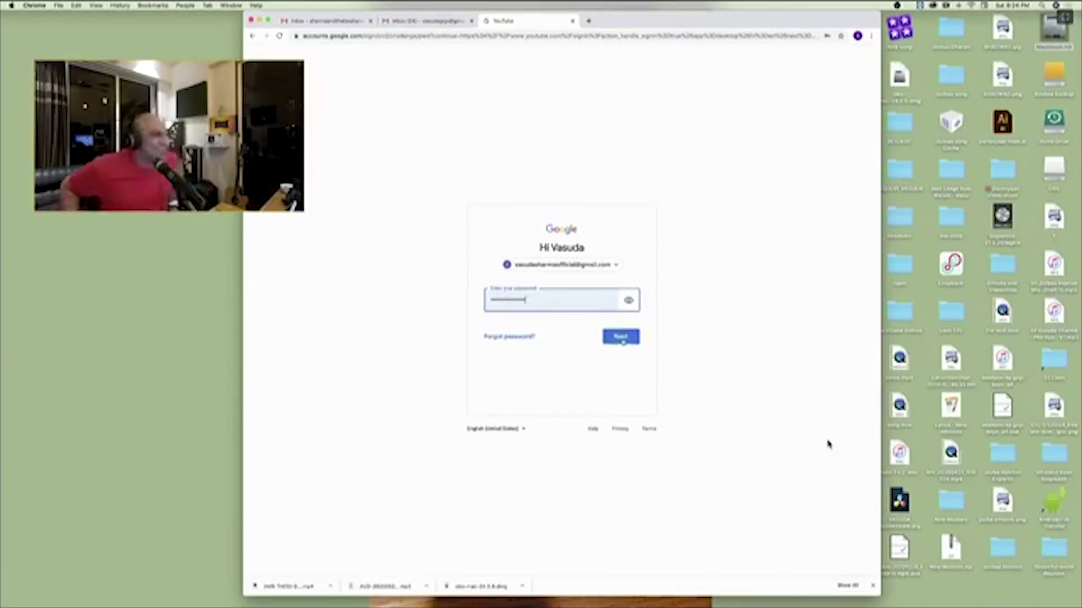
pyautogui.click(621, 338)
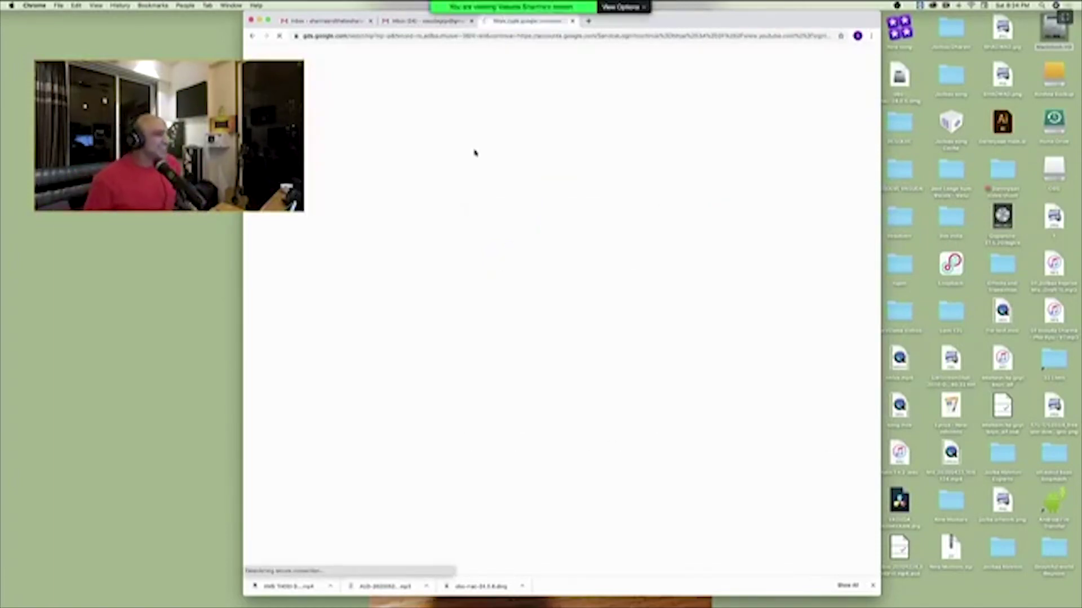
pyautogui.click(497, 392)
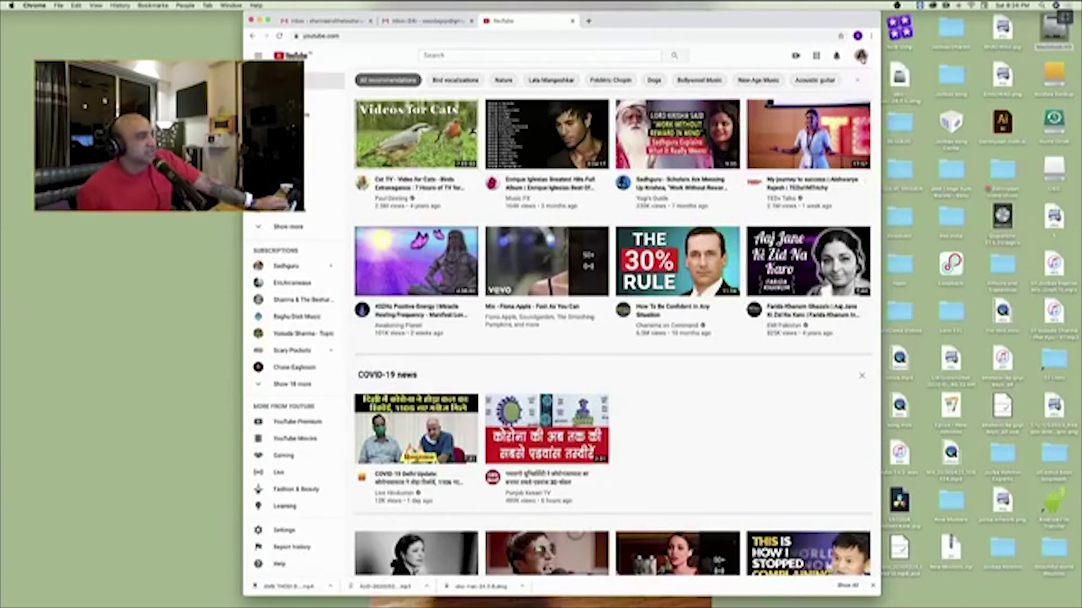
# - Open the account's channel in YouTube Studio and go to the live streaming setup
pyautogui.click(860, 56)
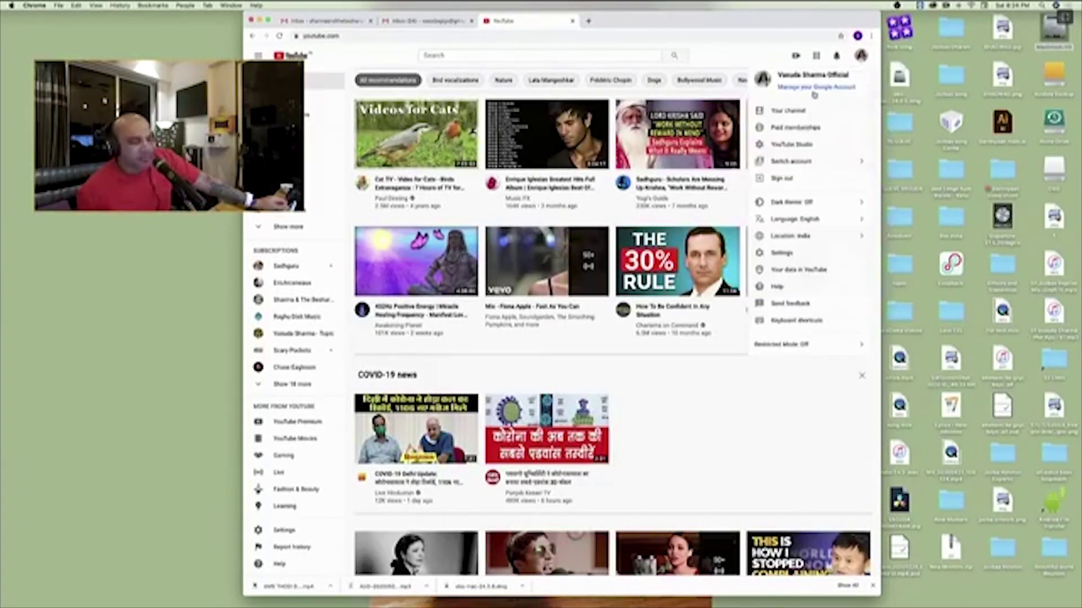
pyautogui.click(796, 113)
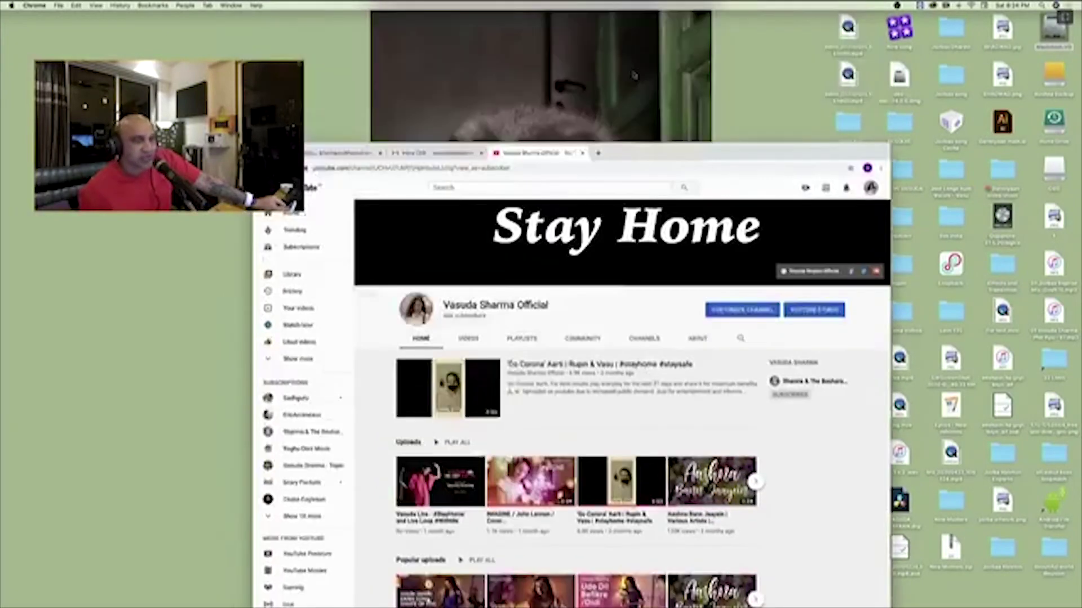
pyautogui.moveTo(634, 75)
pyautogui.mouseDown()
pyautogui.moveTo(634, 217)
pyautogui.moveTo(634, 72)
pyautogui.mouseUp()
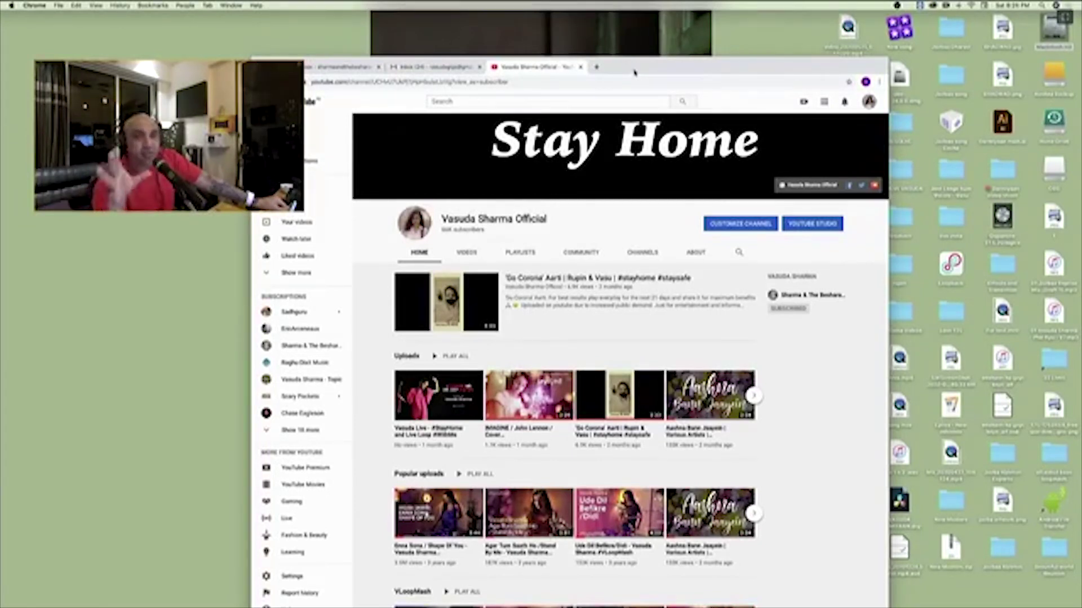
pyautogui.click(817, 228)
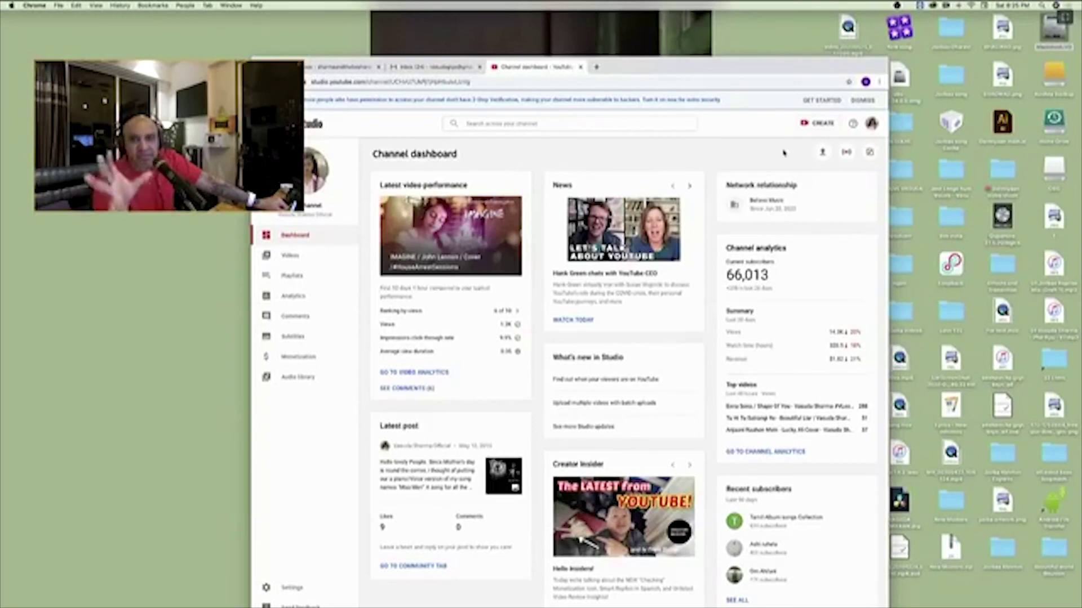
pyautogui.click(847, 153)
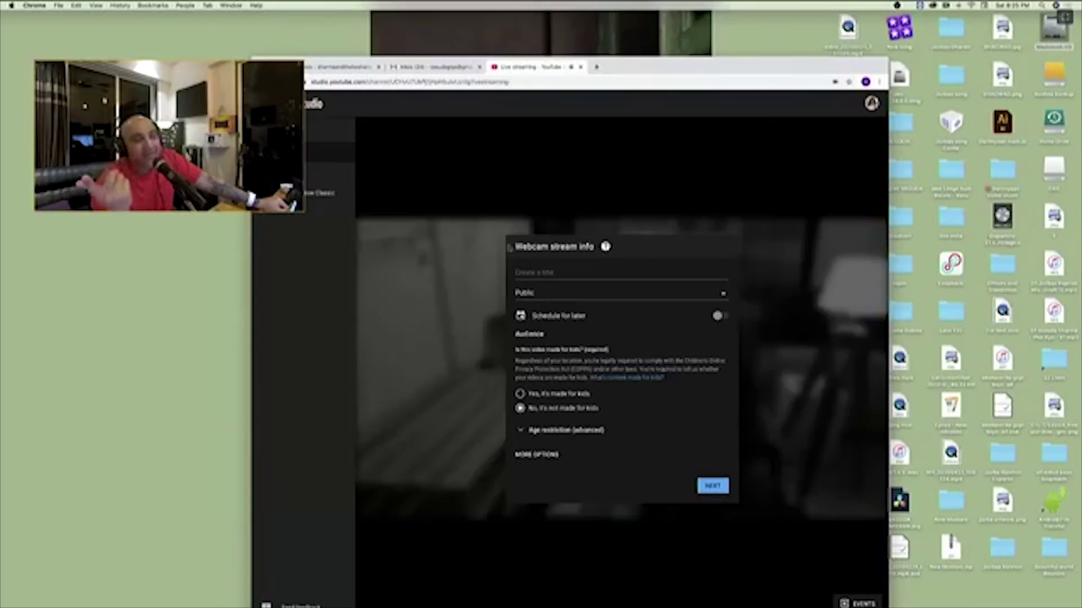
# - Title the webcam stream as a live session with the guest, keep it Public and not made for kids, and continue to the preview
pyautogui.click(544, 271)
pyautogui.write('Vasu Live with Sharon')
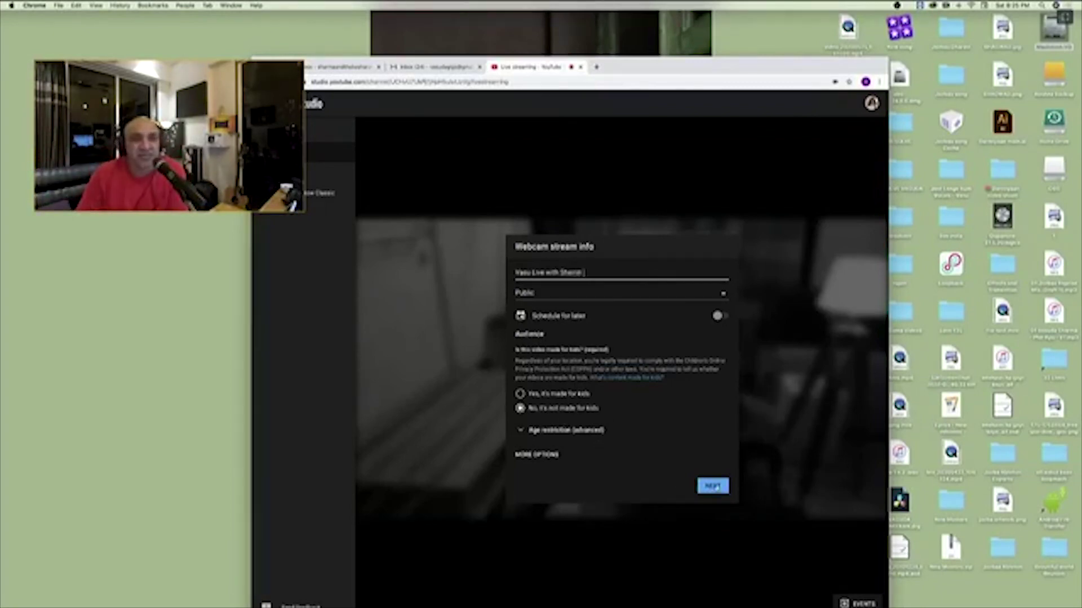
pyautogui.click(713, 487)
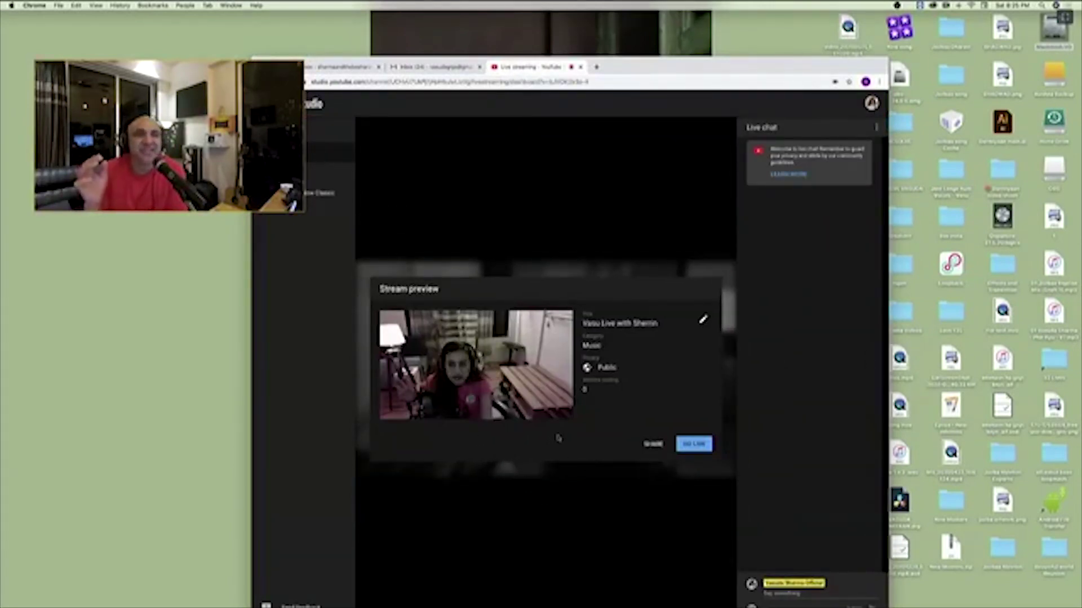
# - Review the webcam stream's preview and editable details, return to the preview and go live
pyautogui.moveTo(513, 393)
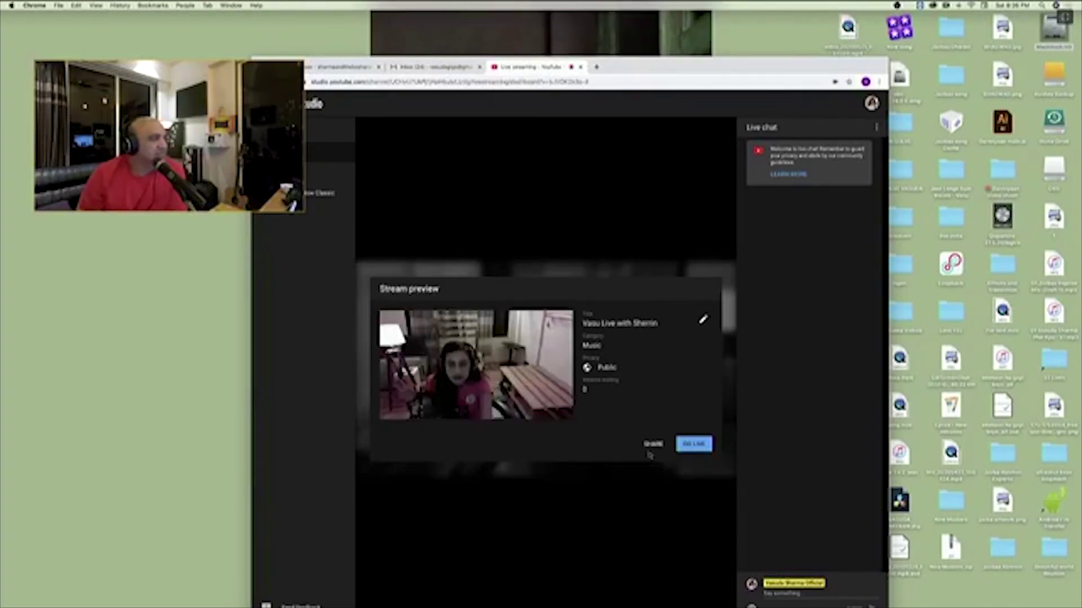
pyautogui.moveTo(420, 361)
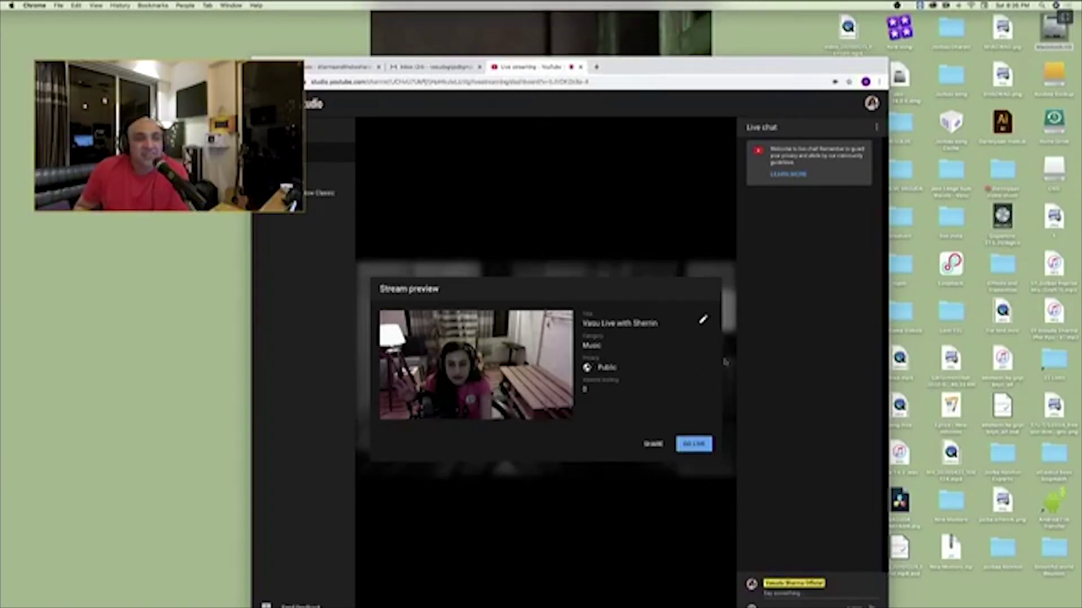
pyautogui.click(703, 320)
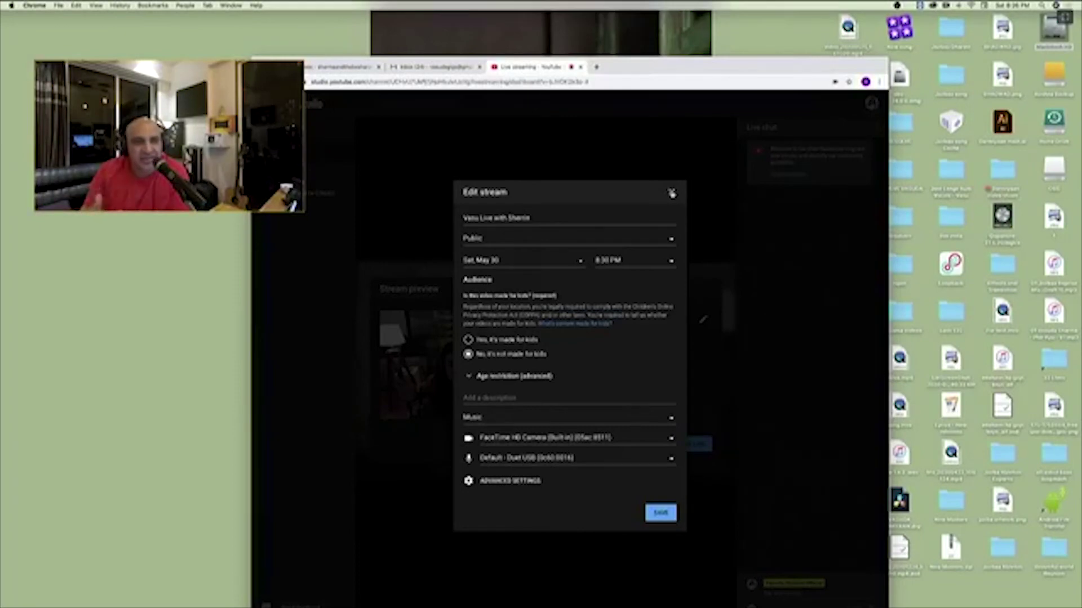
pyautogui.click(660, 514)
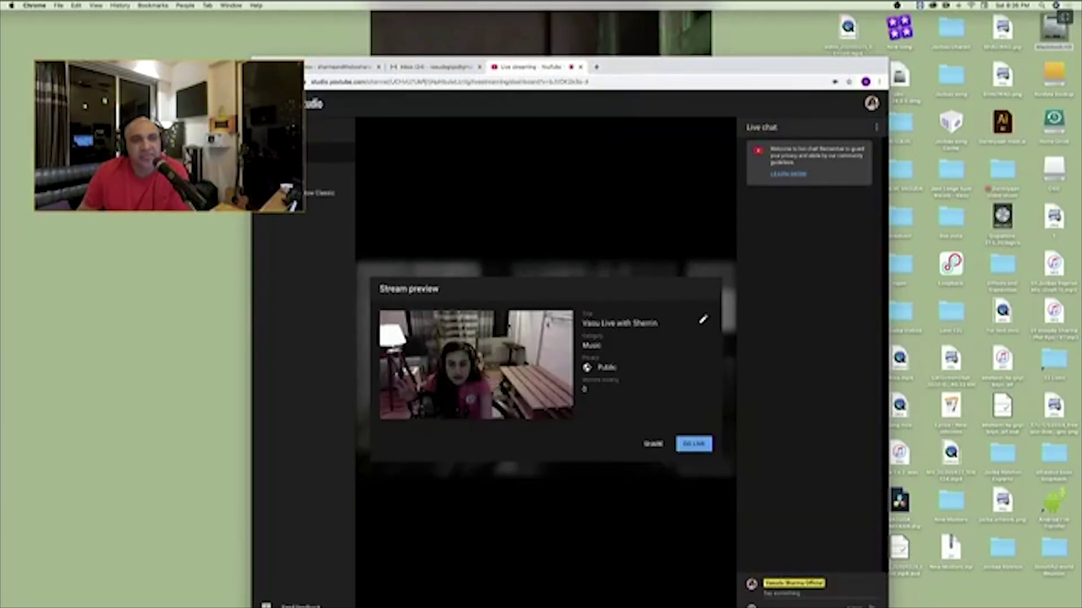
pyautogui.click(680, 443)
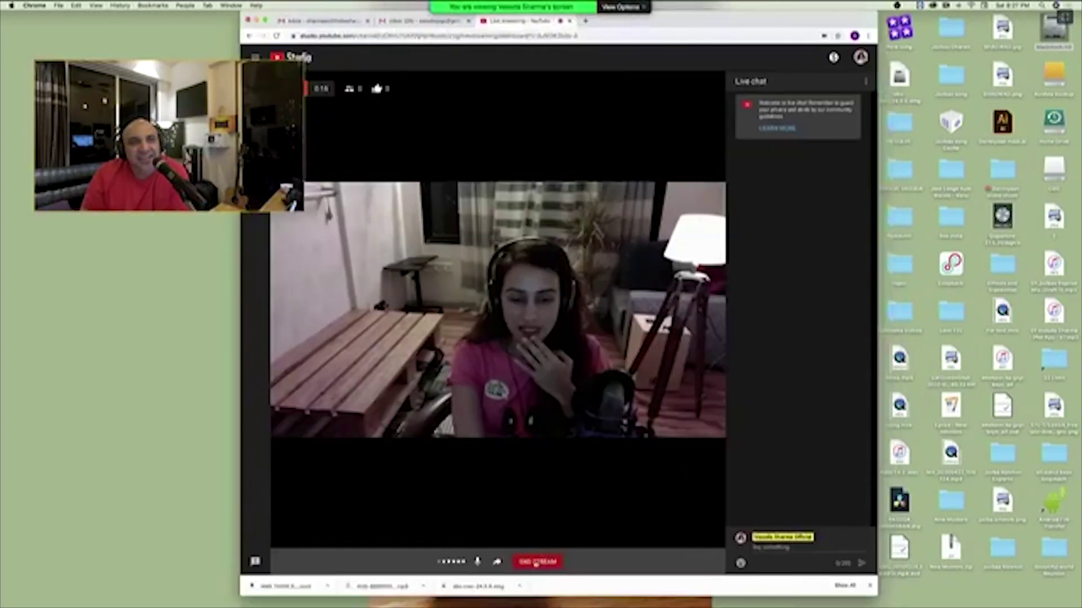
# - End the webcam live stream and dismiss its finished-stream summary
pyautogui.click(536, 562)
pyautogui.click(625, 316)
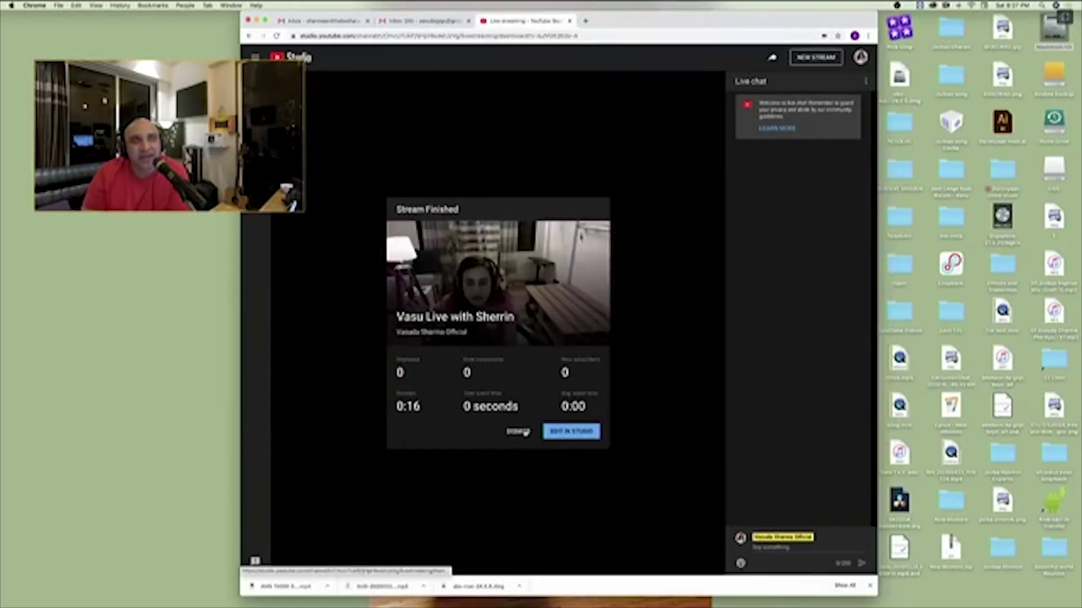
pyautogui.click(521, 432)
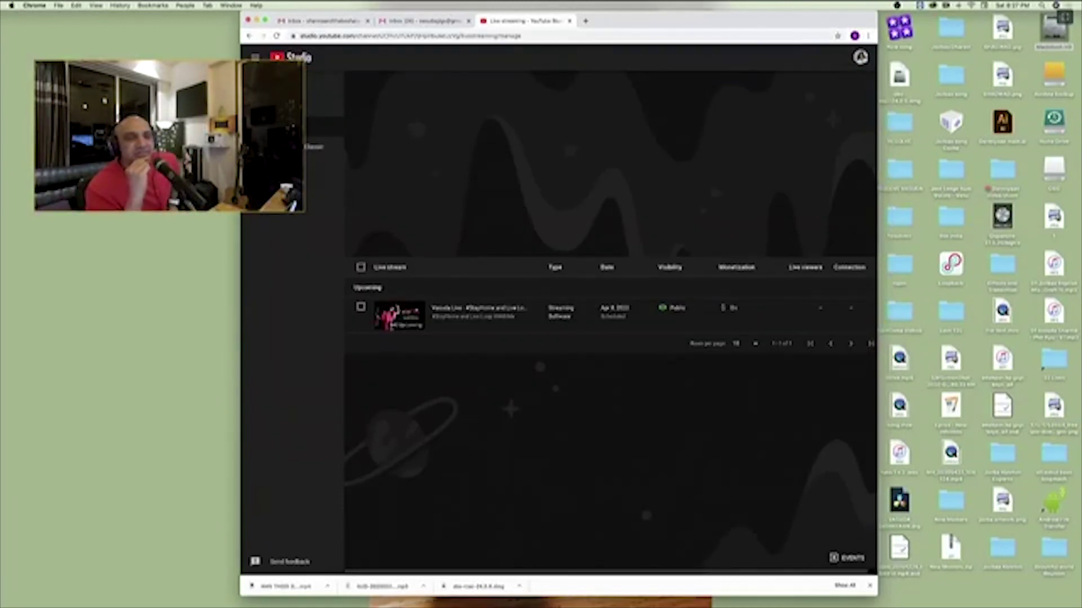
# - Reopen the channel's YouTube Studio dashboard and open the new stream form for streaming software
pyautogui.click(859, 56)
pyautogui.click(795, 107)
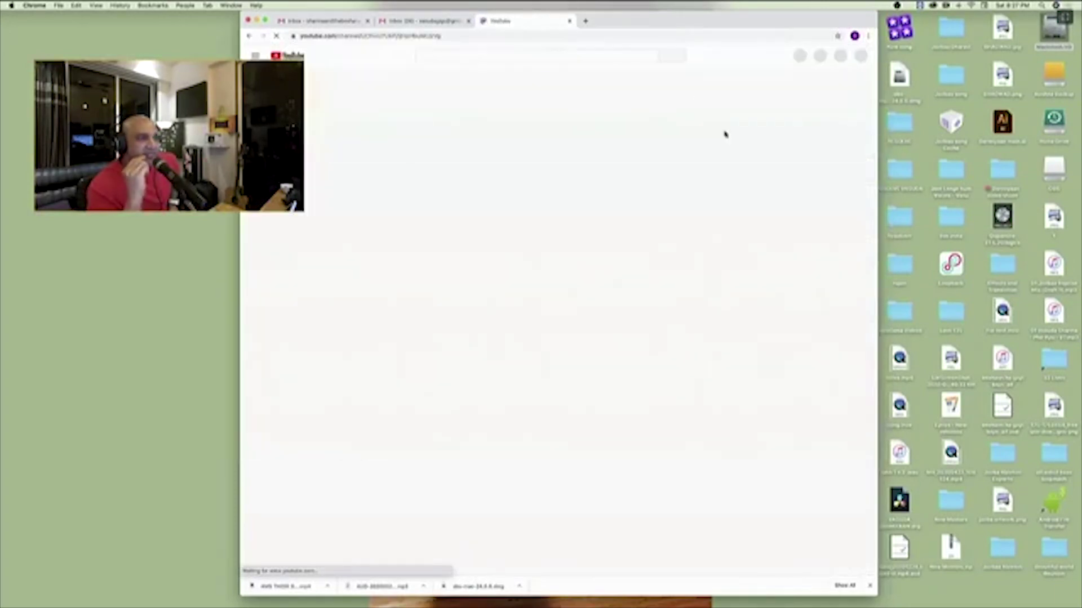
pyautogui.click(798, 179)
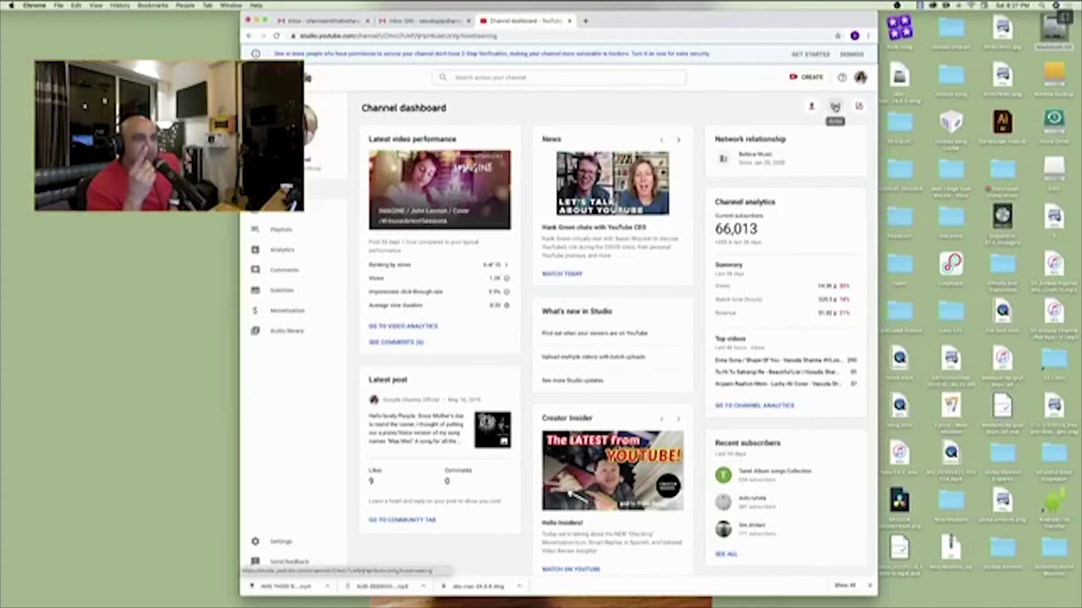
pyautogui.click(834, 106)
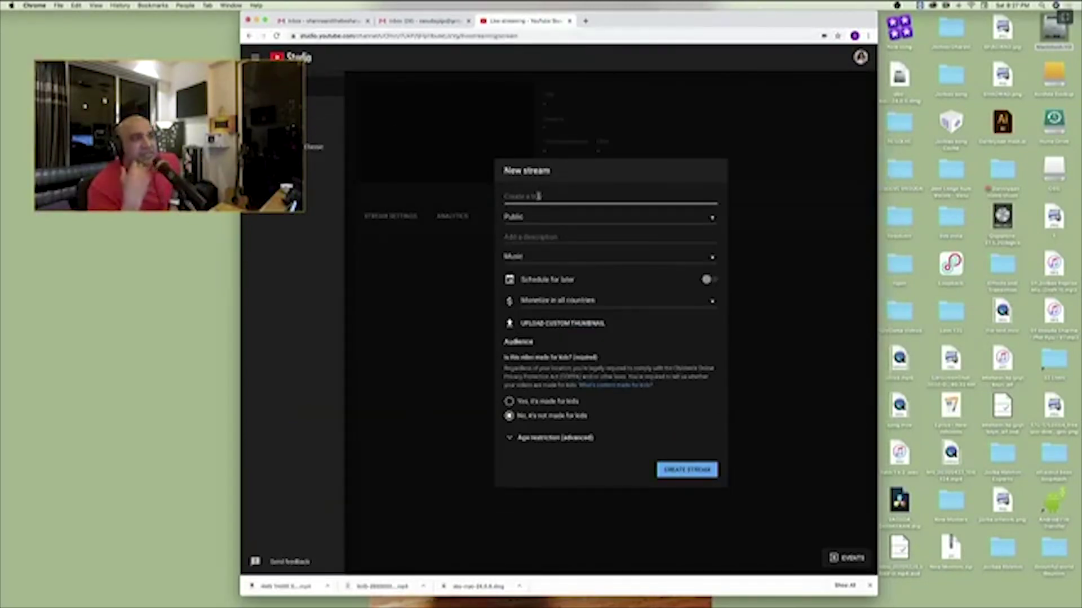
# - Create a Public stream in the Music category, not made for kids, with a title saying the artist goes live with the guest
pyautogui.click(538, 196)
pyautogui.write('Vess')
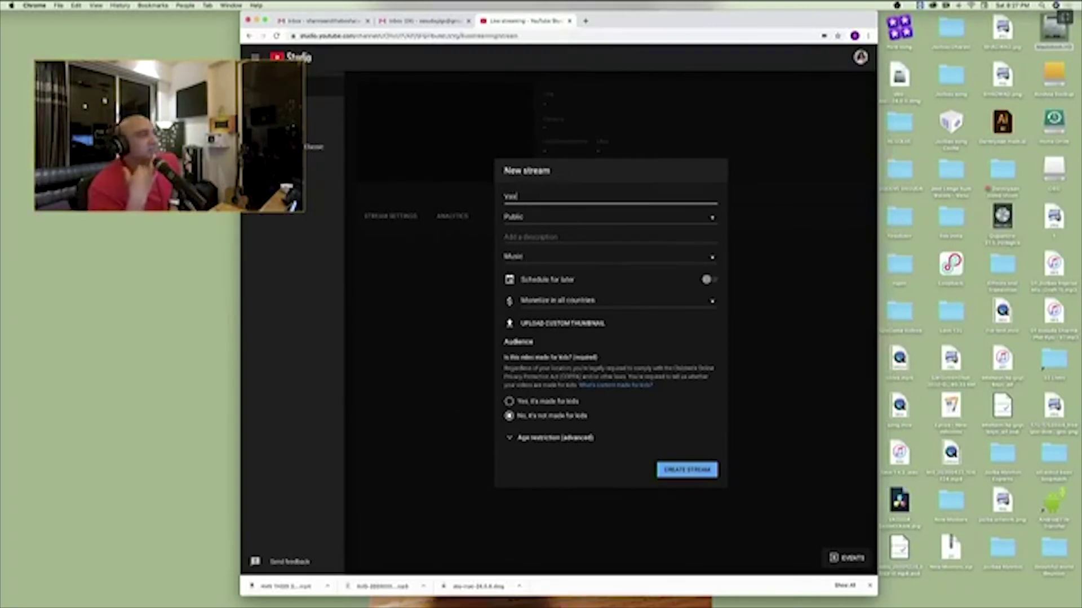
pyautogui.write(' goes ')
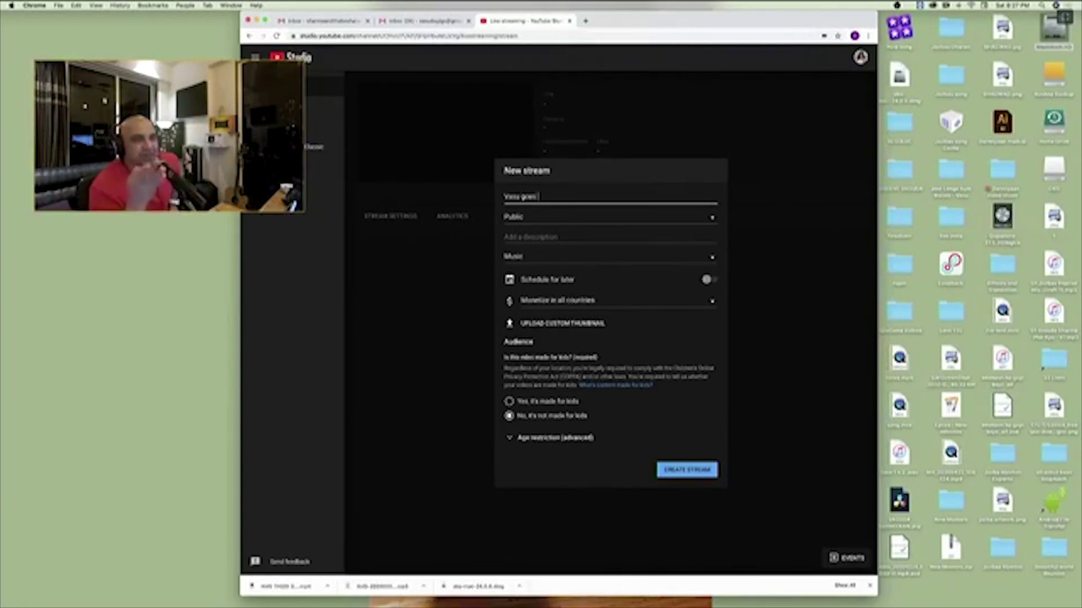
pyautogui.write('Live W')
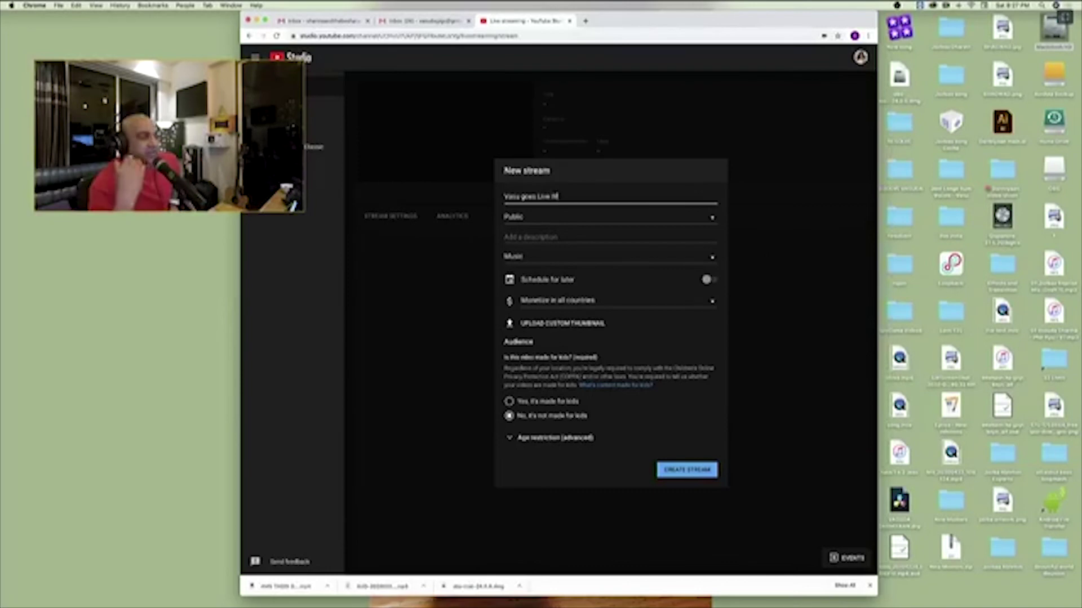
pyautogui.write('ith Sherin')
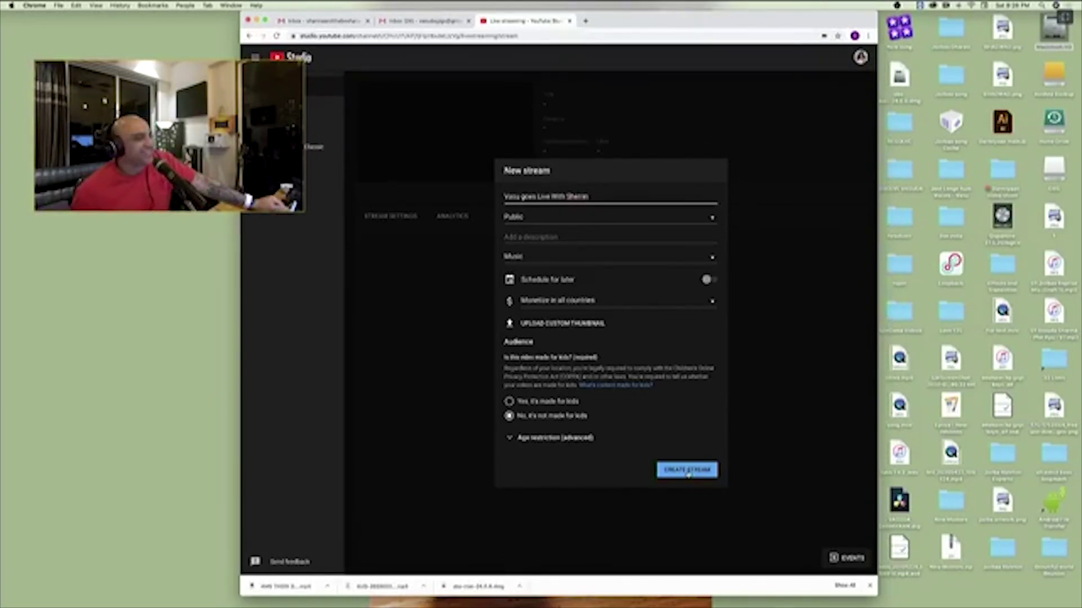
pyautogui.click(688, 473)
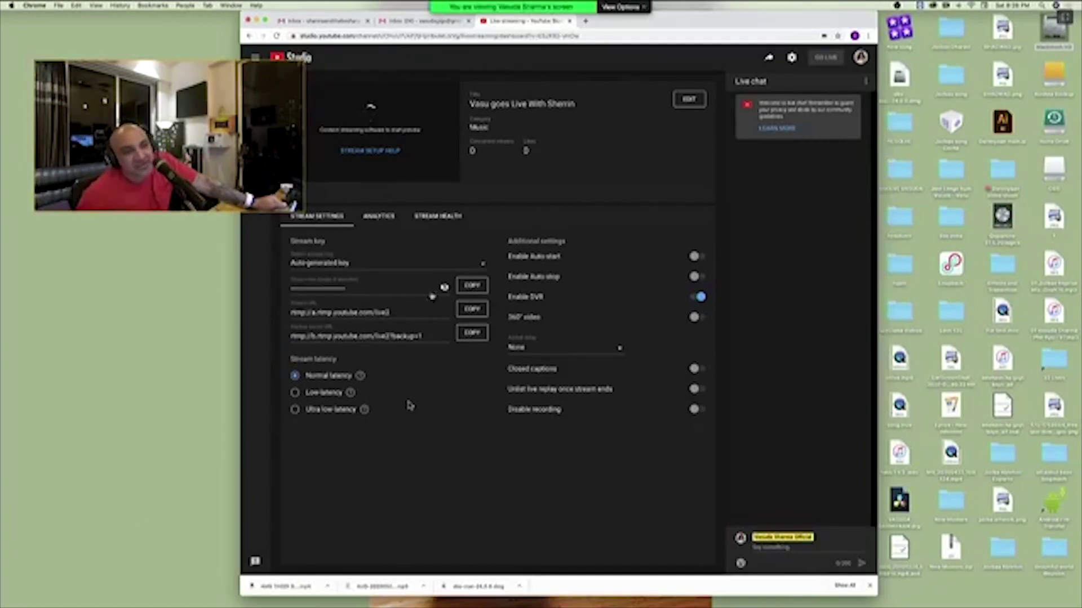
# - Copy the new stream's stream key, paste it into the stream key field in the OBS stream settings, and save the settings
pyautogui.click(473, 286)
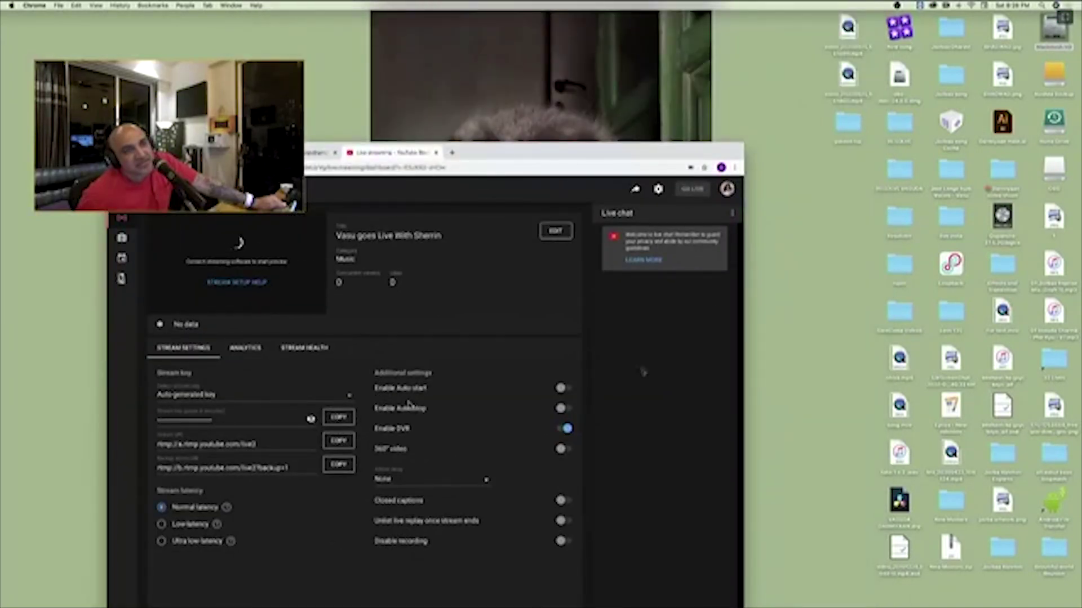
pyautogui.moveTo(901, 603)
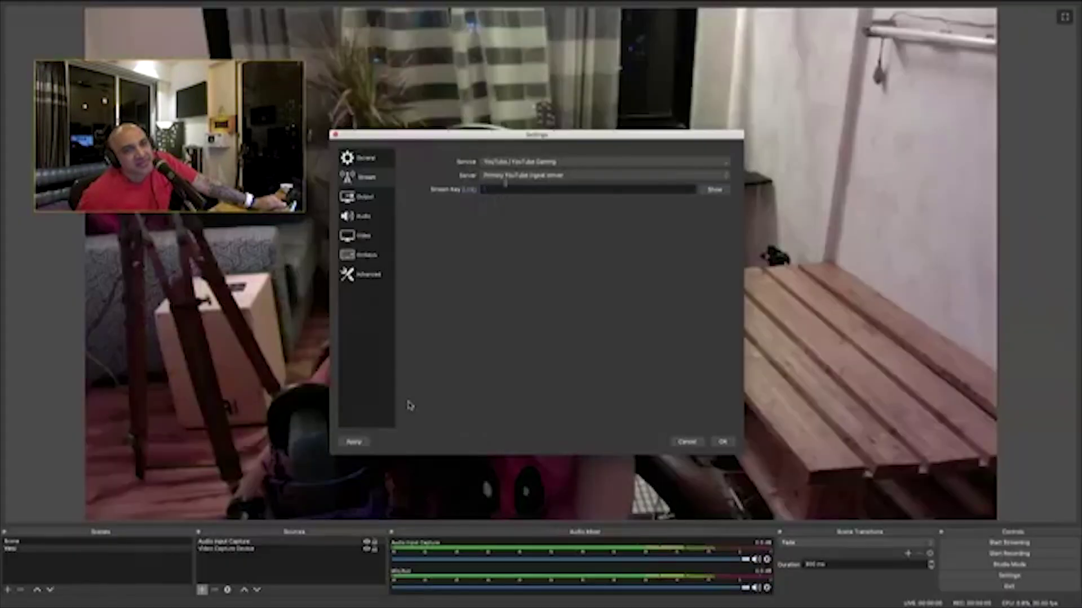
pyautogui.press('super+v')
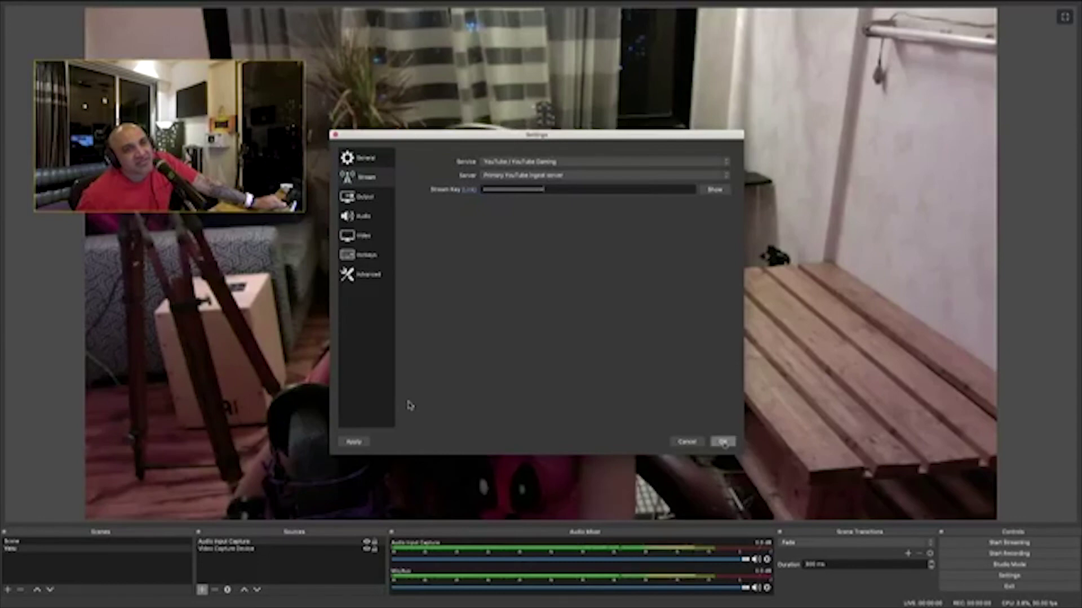
pyautogui.click(724, 443)
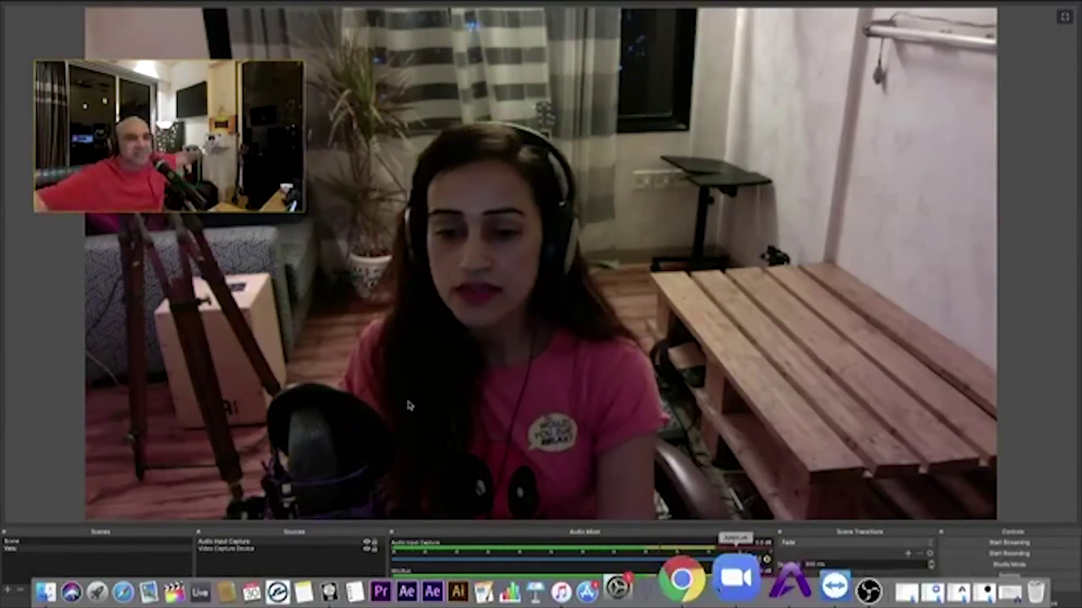
# - Look at the YouTube stream page in Chrome, switch back to OBS, and start both streaming and recording
pyautogui.press('super+Tab')
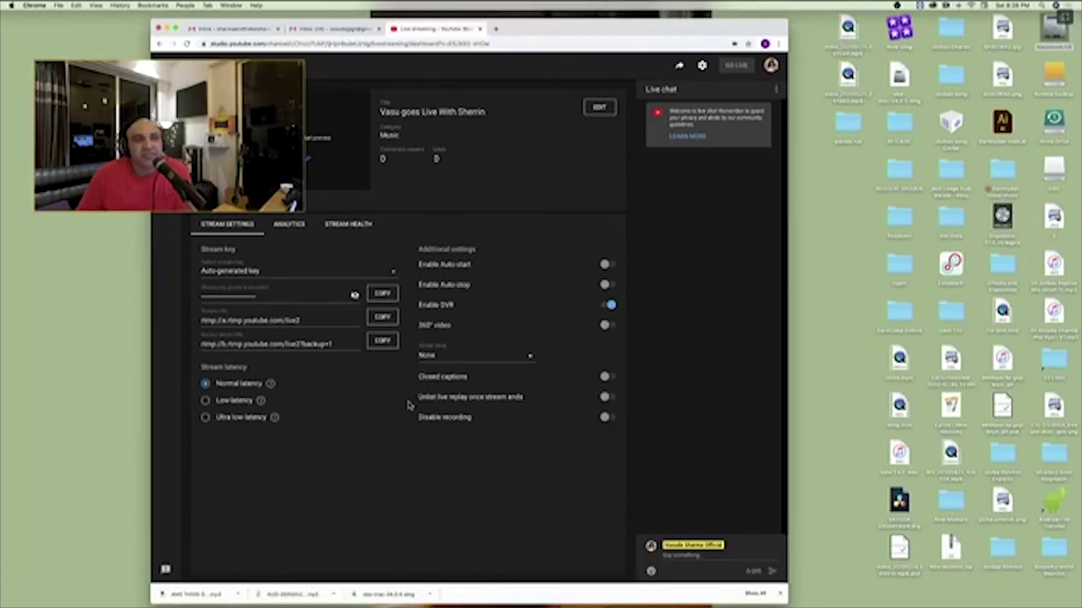
pyautogui.moveTo(809, 577)
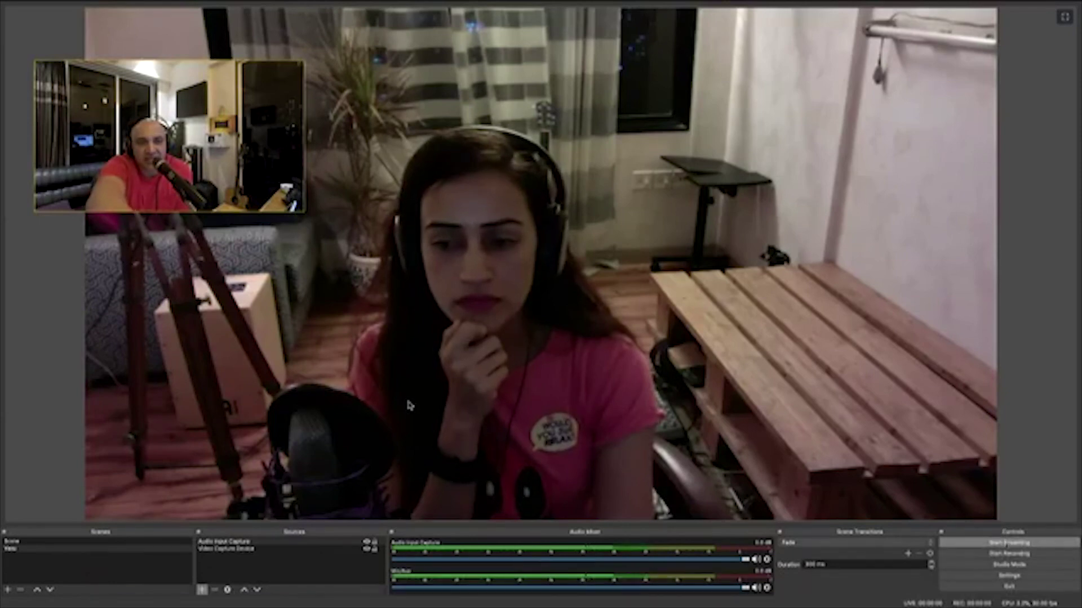
pyautogui.press('space')
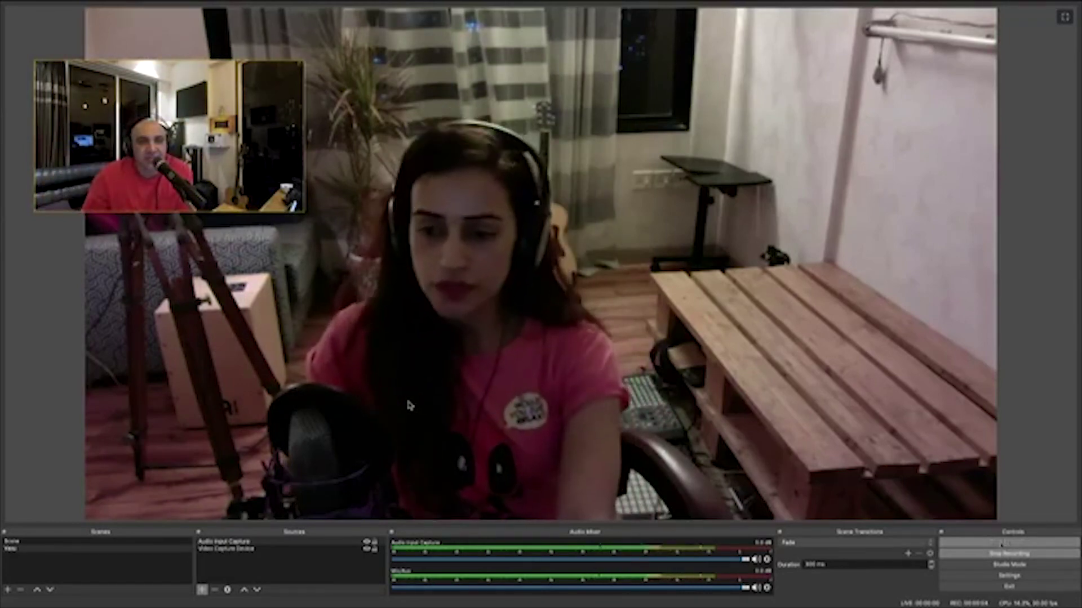
# - Switch to Chrome and check the connection status of the stream in YouTube Studio
pyautogui.moveTo(942, 588)
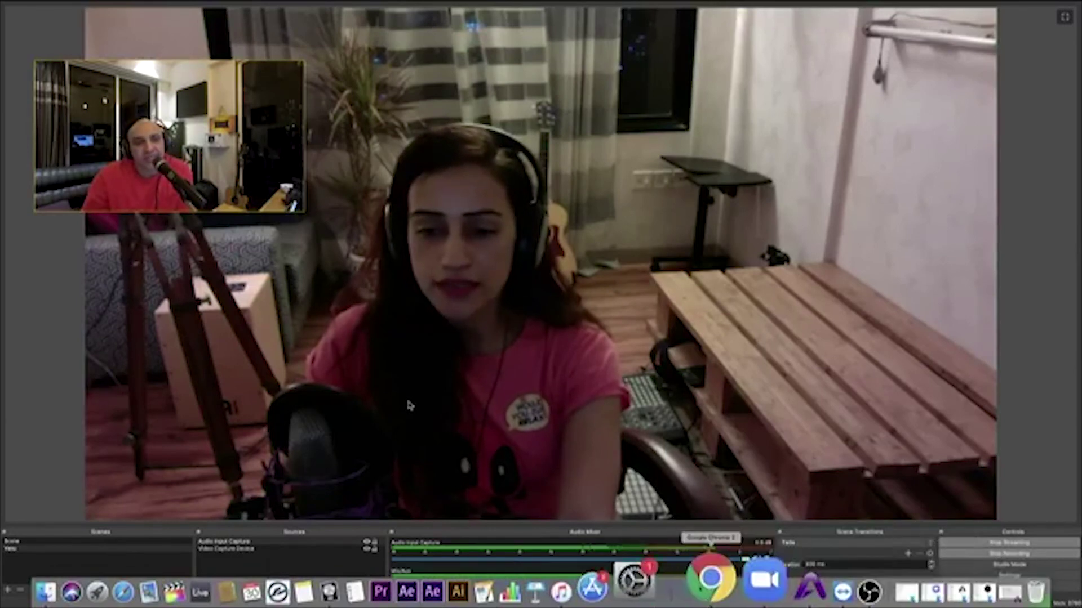
pyautogui.click(711, 579)
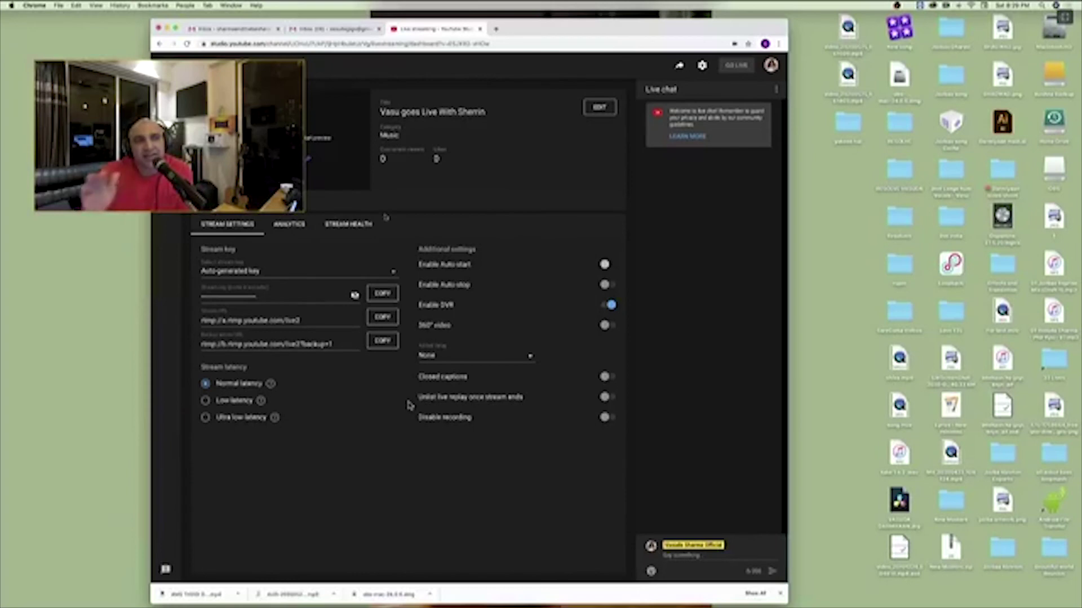
pyautogui.moveTo(501, 19); pyautogui.dragTo(687, 7)
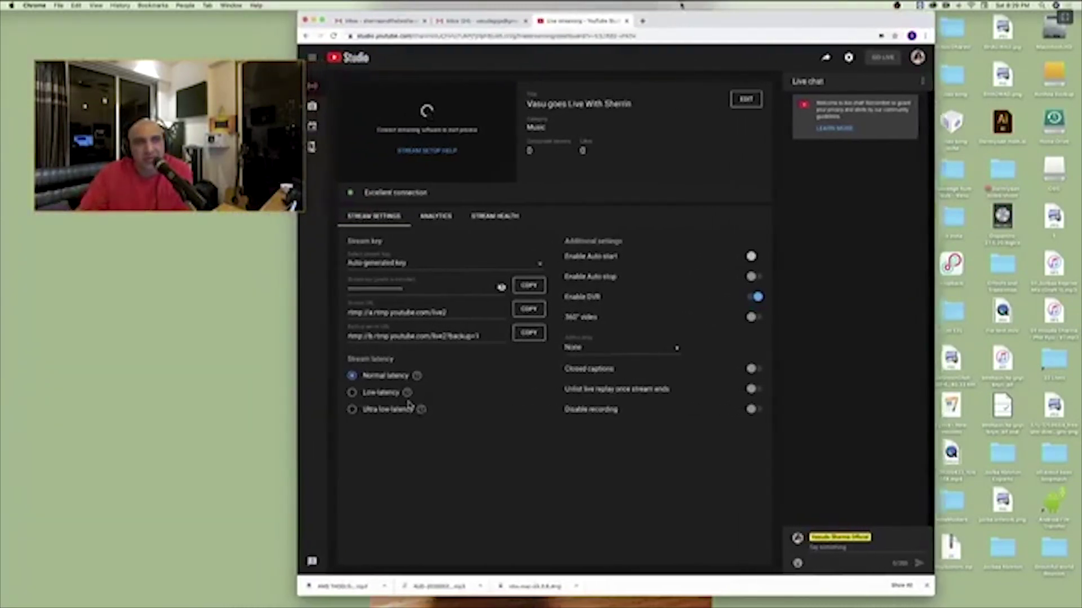